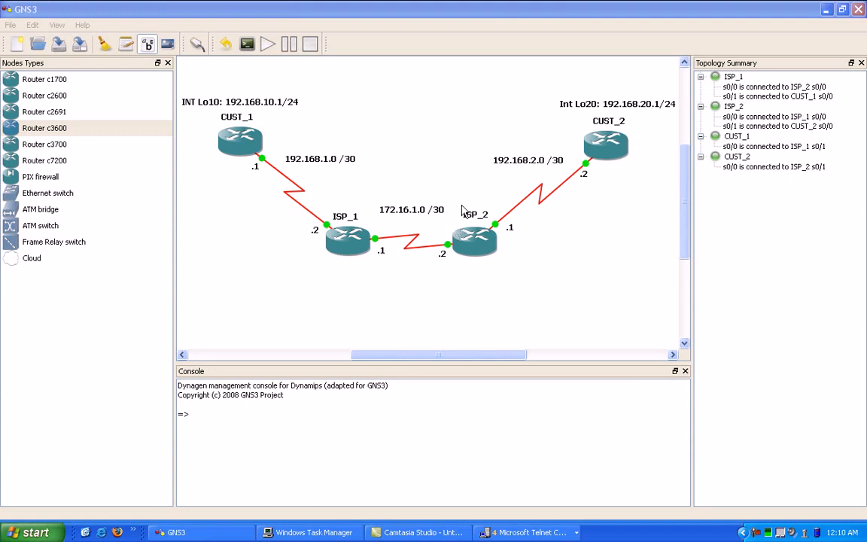
{"action": "left_click", "coordinate": [368, 240]}
{"action": "left_click", "coordinate": [200, 92]}
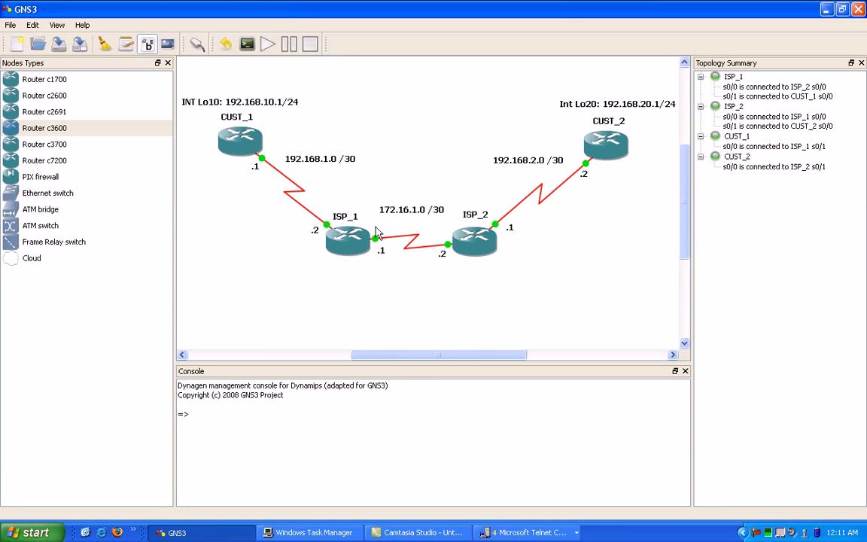
Open the CUST_2 router's Telnet console and list its interface descriptions with show int desc.
{"action": "left_click", "coordinate": [527, 532]}
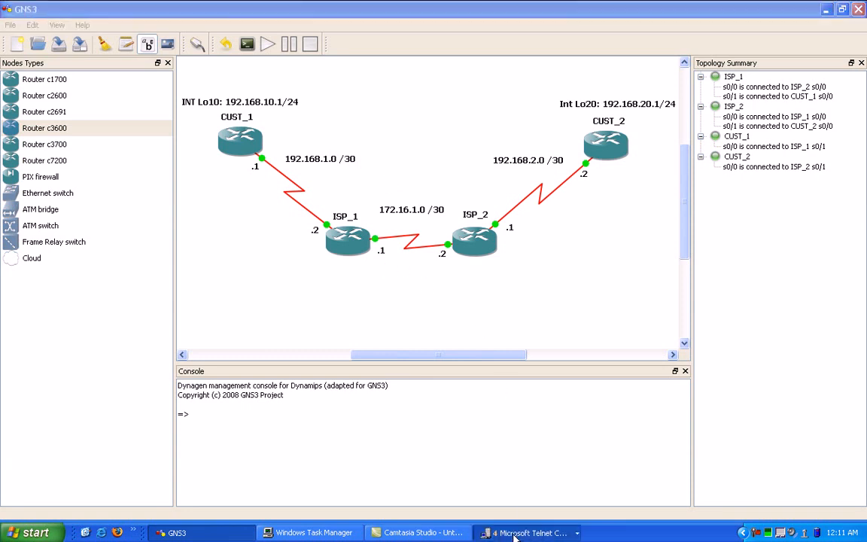
{"action": "left_click", "coordinate": [519, 461]}
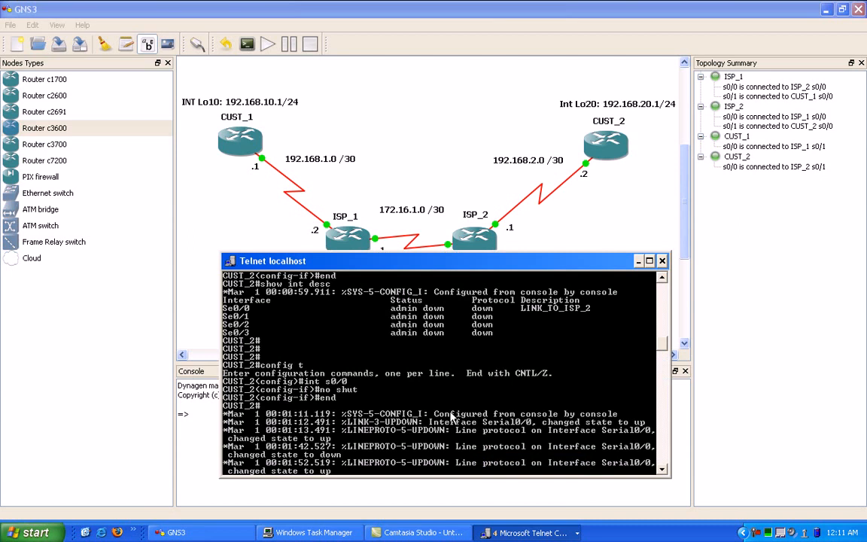
{"action": "key", "text": "Return"}
{"action": "key", "text": "Return"}
{"action": "key", "text": "Return"}
{"action": "key", "text": "Return"}
{"action": "key", "text": "Return"}
{"action": "key", "text": "Return"}
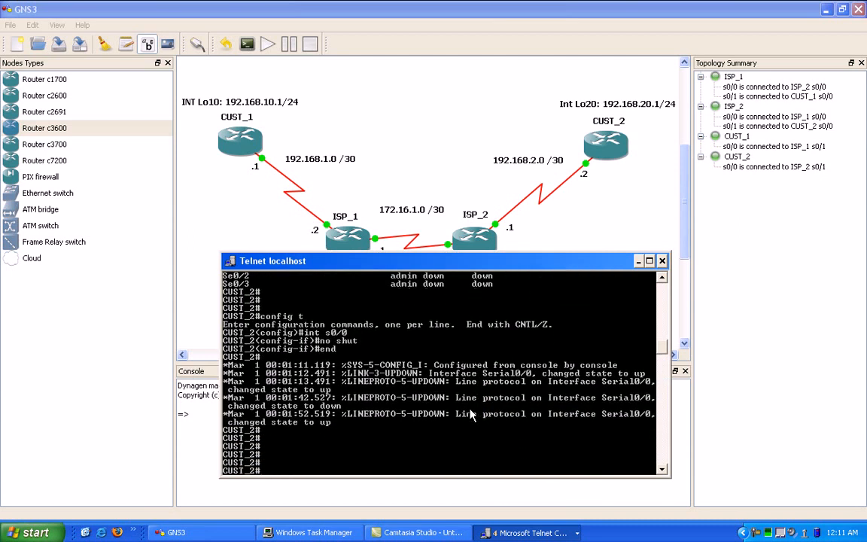
{"action": "type", "text": "show int desc"}
{"action": "key", "text": "Return"}
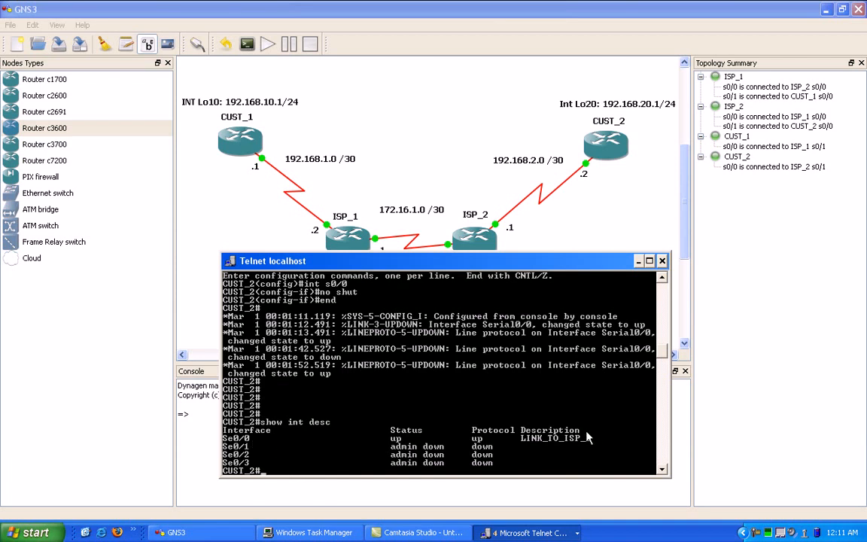
Uncover the topology diagram and assign IP address 192.168.2.2 with mask 255.255.255.252 to interface s0/0 on CUST_2.
{"action": "left_click_drag", "start_coordinate": [542, 261], "coordinate": [560, 286]}
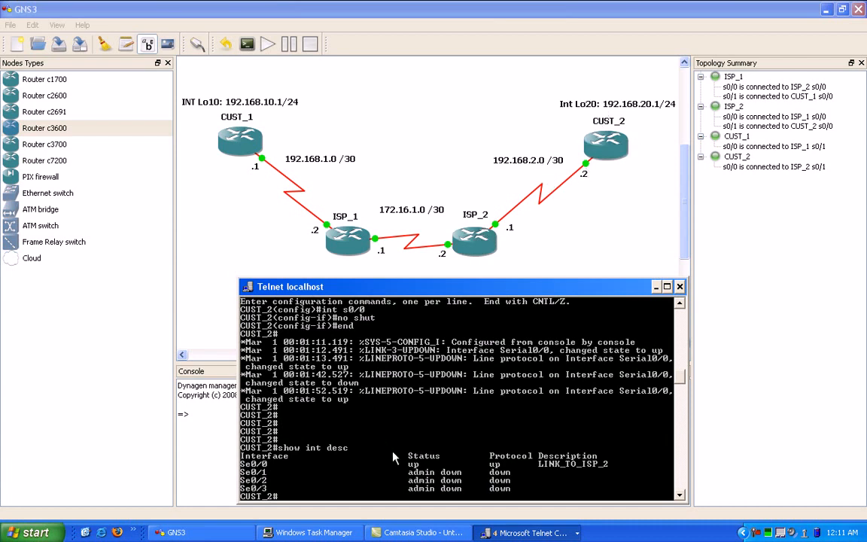
{"action": "type", "text": "config t"}
{"action": "key", "text": "Return"}
{"action": "type", "text": "int s0/0"}
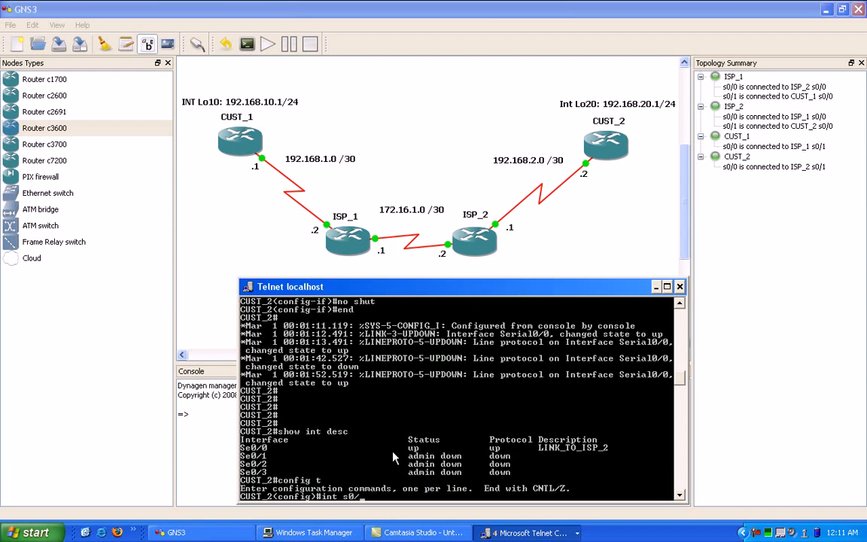
{"action": "key", "text": "Return"}
{"action": "type", "text": "ip addres"}
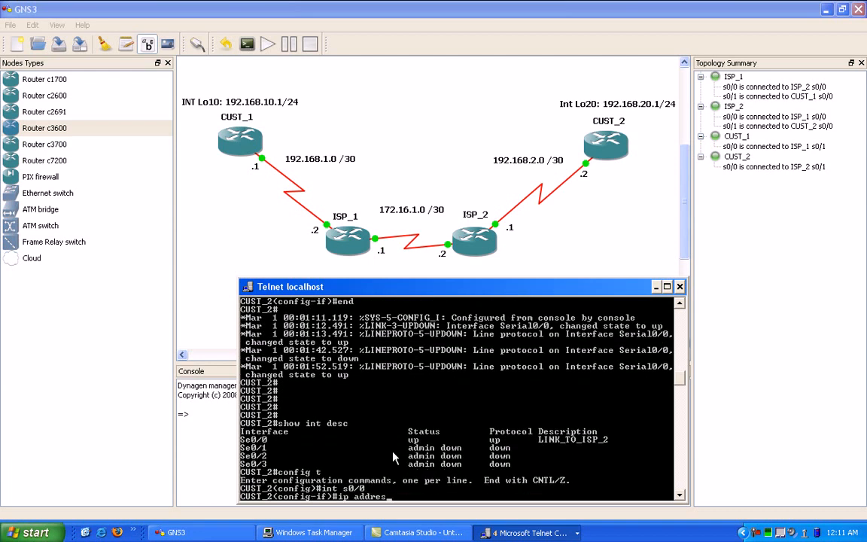
{"action": "key", "text": "Tab"}
{"action": "type", "text": "192.168."}
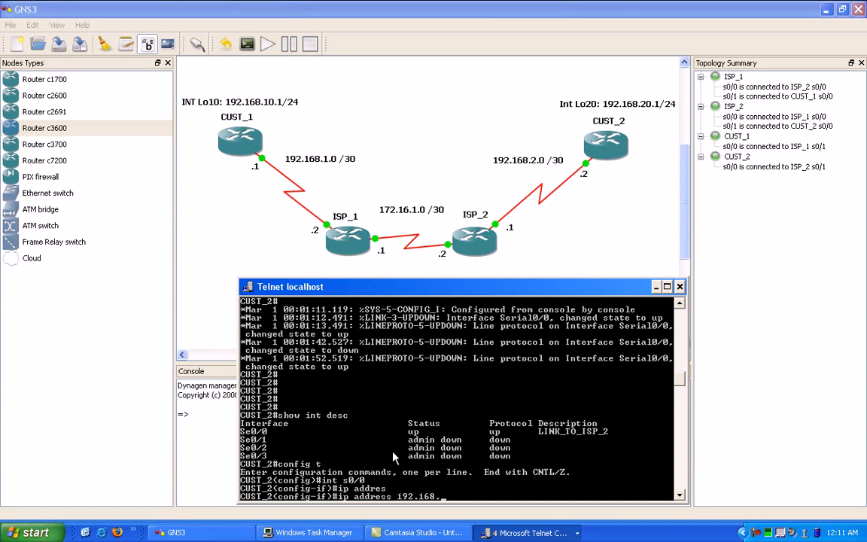
{"action": "type", "text": "2.2 255.255.255.252"}
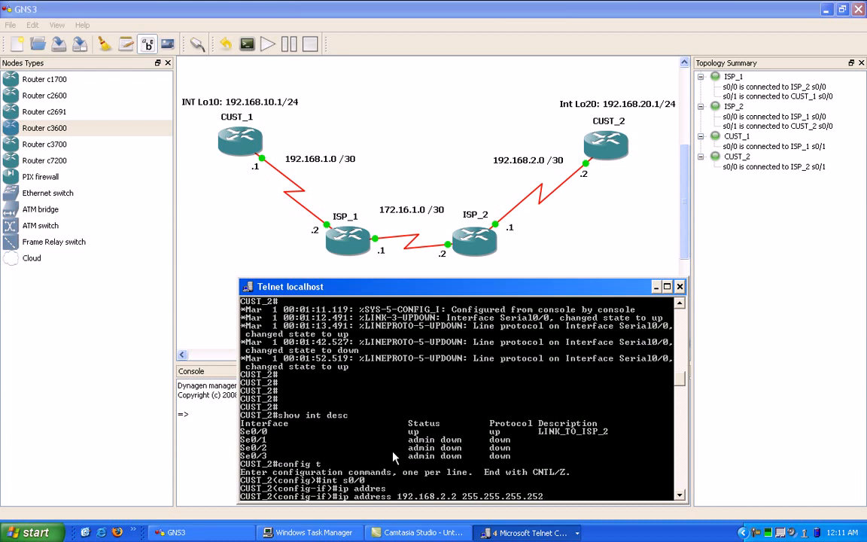
{"action": "key", "text": "Return"}
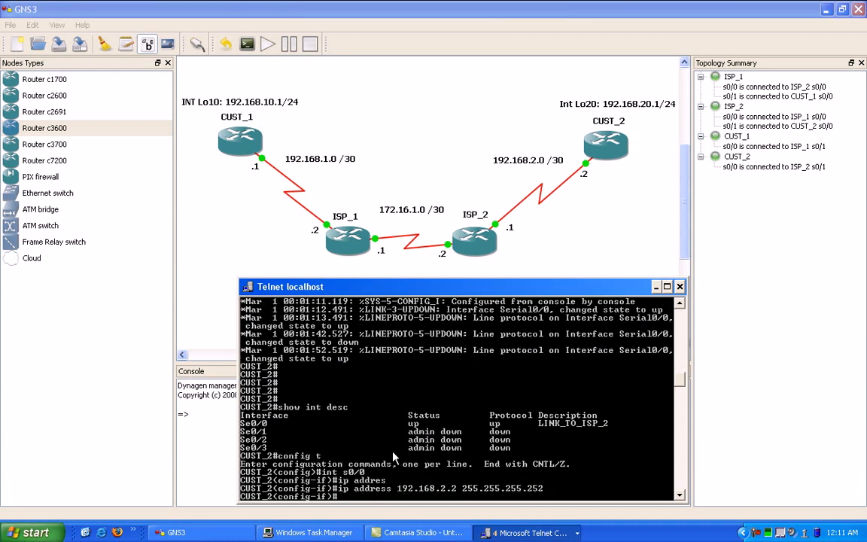
Create loopback interface lo20 on CUST_2 with IP address 192.168.20.1 and mask 255.255.255.0.
{"action": "type", "text": "e"}
{"action": "key", "text": "BackSpace"}
{"action": "type", "text": "int lo20"}
{"action": "key", "text": "Return"}
{"action": "type", "text": "ip address "}
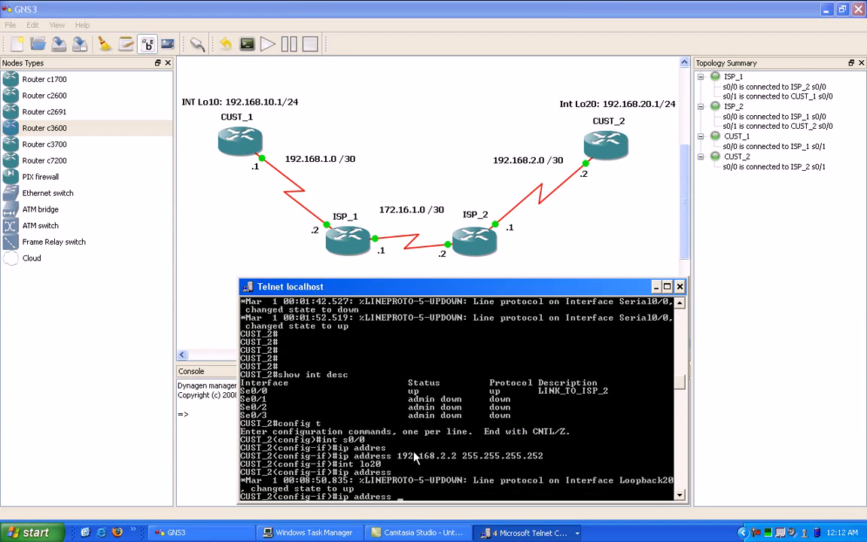
{"action": "type", "text": "192.168.20.1 255.255.255.0"}
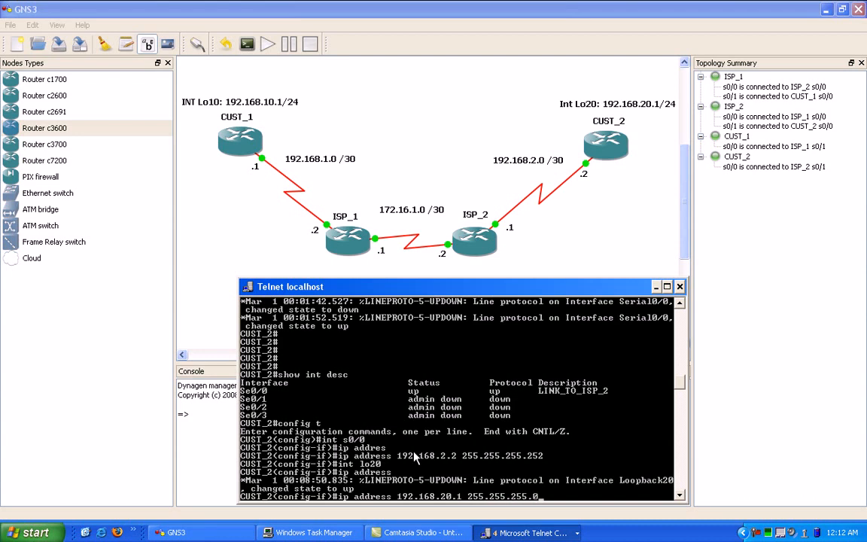
{"action": "key", "text": "Return"}
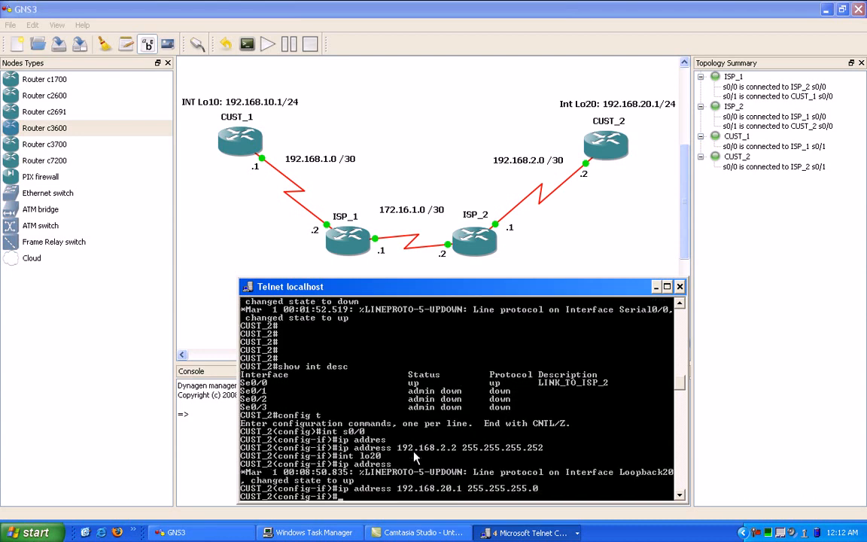
Ping 192.168.20.1 from CUST_2's privileged mode and save the router's configuration to memory.
{"action": "type", "text": "end"}
{"action": "key", "text": "Return"}
{"action": "type", "text": "ping 192.168."}
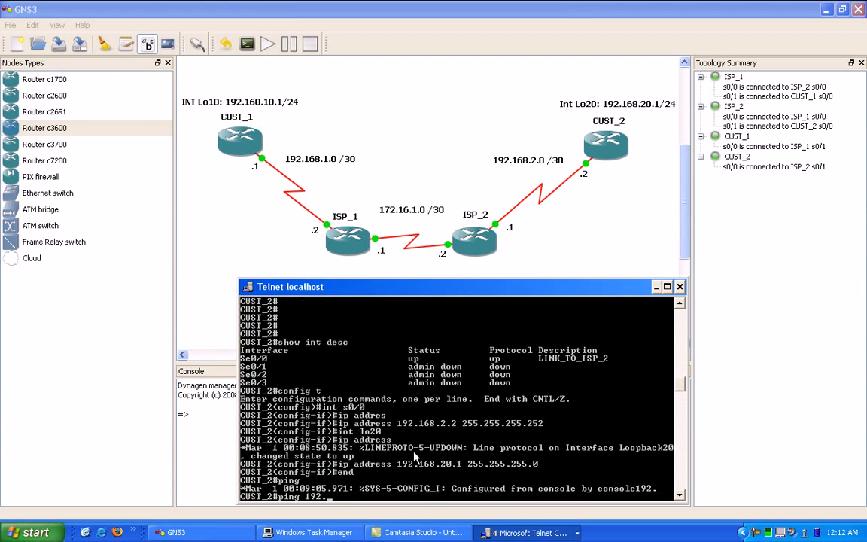
{"action": "type", "text": "20.1"}
{"action": "key", "text": "Return"}
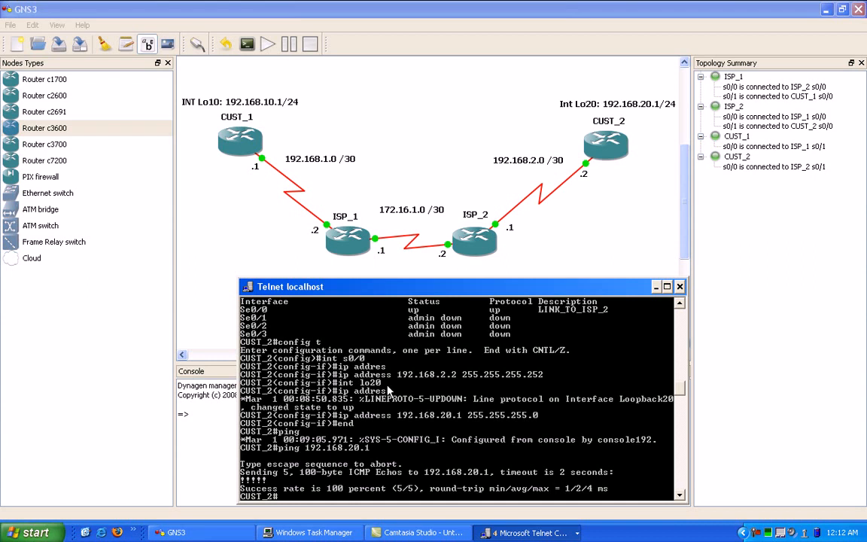
{"action": "type", "text": "wr mem"}
{"action": "key", "text": "Return"}
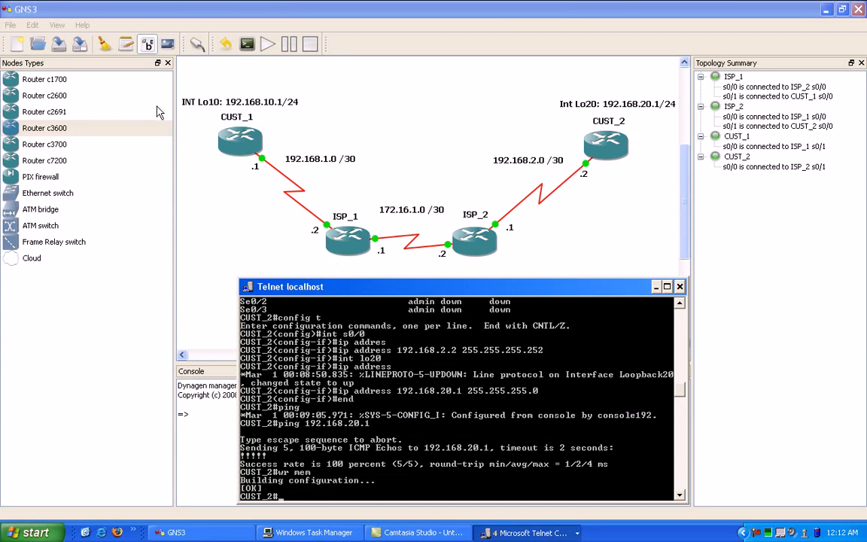
{"action": "left_click", "coordinate": [655, 287]}
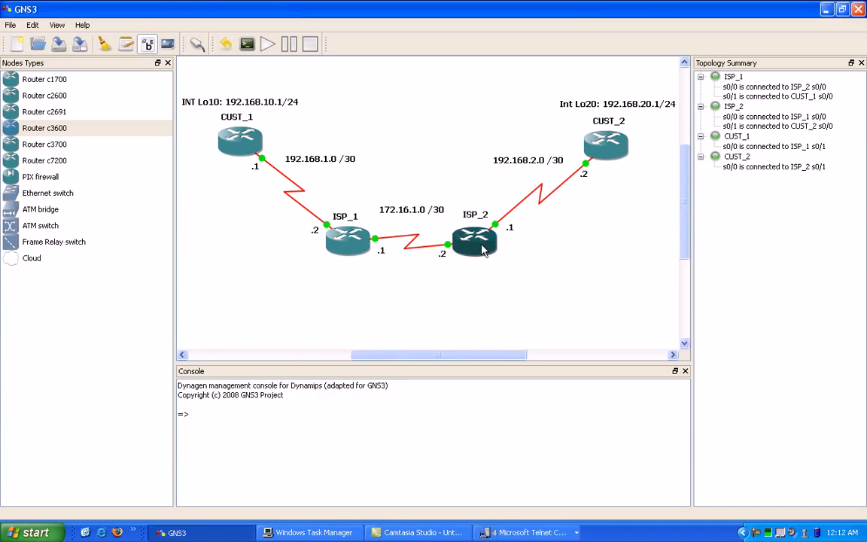
{"action": "left_click", "coordinate": [527, 532]}
{"action": "left_click", "coordinate": [527, 490]}
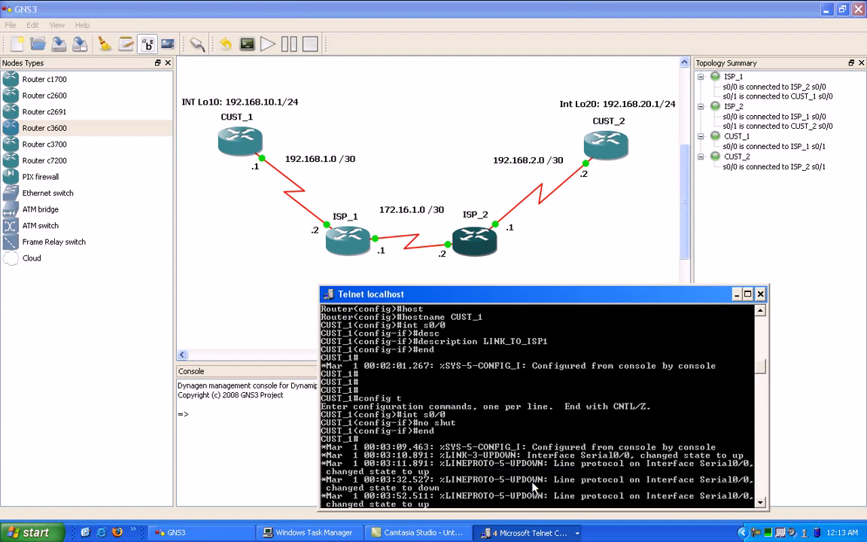
{"action": "key", "text": "Return"}
{"action": "key", "text": "Return"}
{"action": "key", "text": "Return"}
{"action": "key", "text": "Return"}
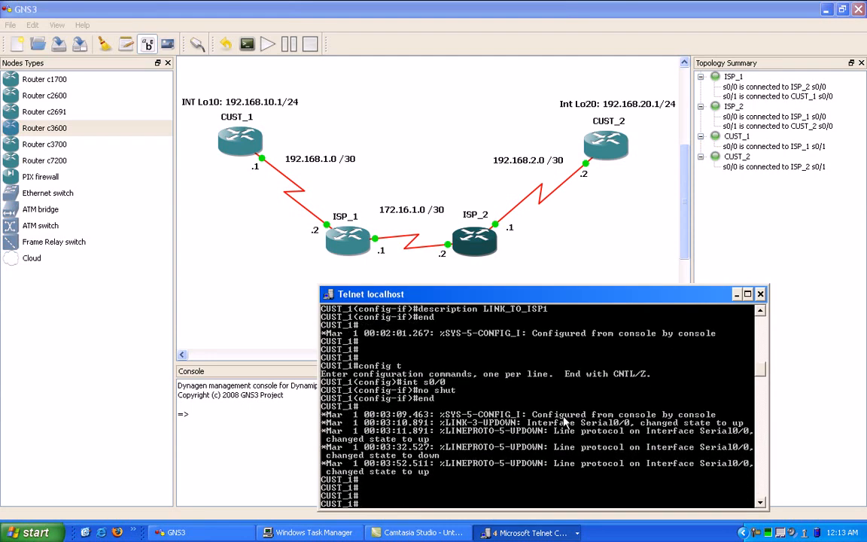
{"action": "left_click", "coordinate": [658, 262]}
{"action": "left_click", "coordinate": [476, 532]}
{"action": "left_click", "coordinate": [482, 482]}
Bring up the ISP_2 router's Telnet console at a fresh prompt and minimize the CUST_1 console.
{"action": "left_click", "coordinate": [524, 532]}
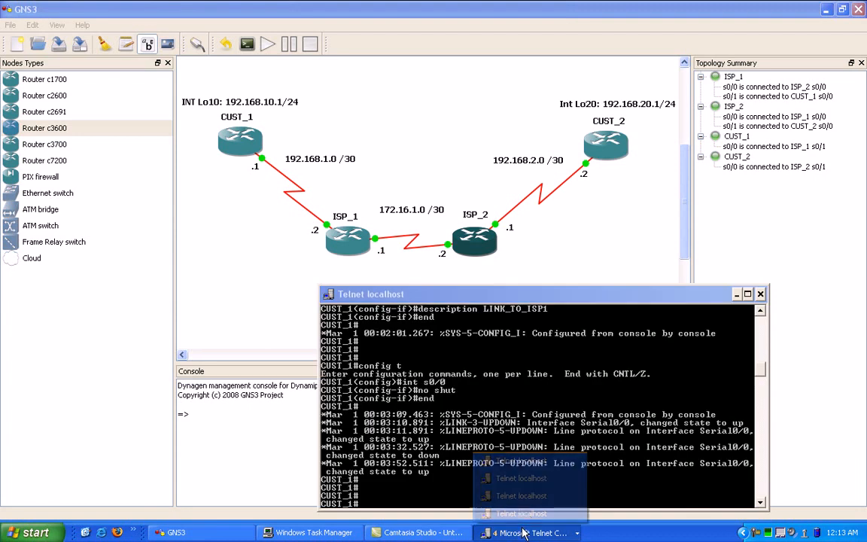
{"action": "left_click", "coordinate": [489, 495]}
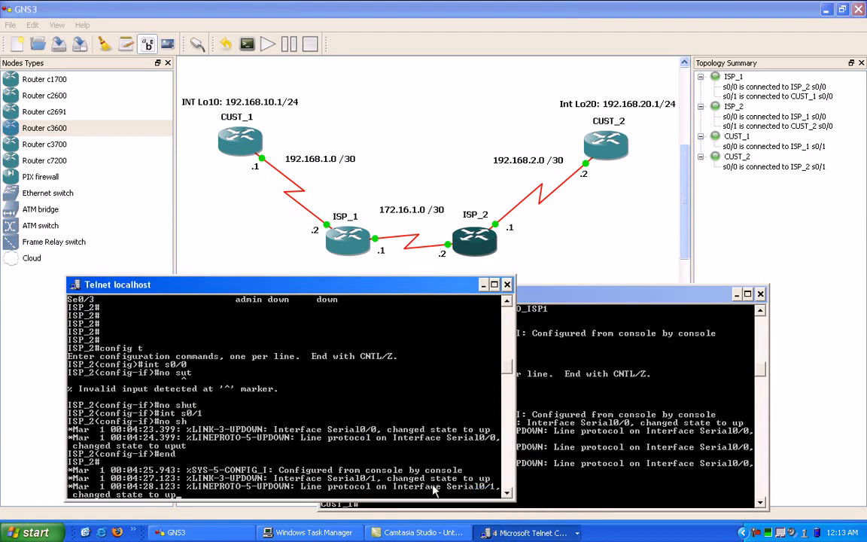
{"action": "key", "text": "Return"}
{"action": "key", "text": "Return"}
{"action": "key", "text": "Return"}
{"action": "key", "text": "Return"}
{"action": "key", "text": "Return"}
{"action": "key", "text": "Return"}
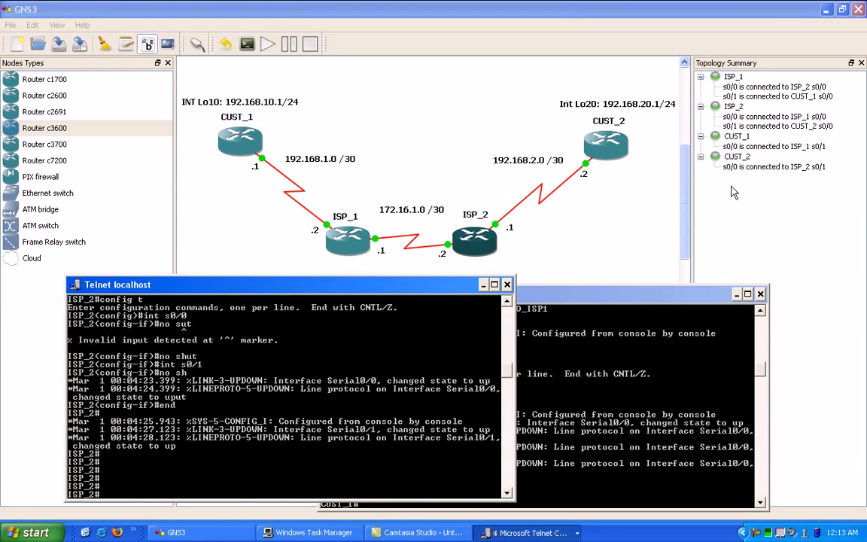
{"action": "left_click", "coordinate": [737, 294]}
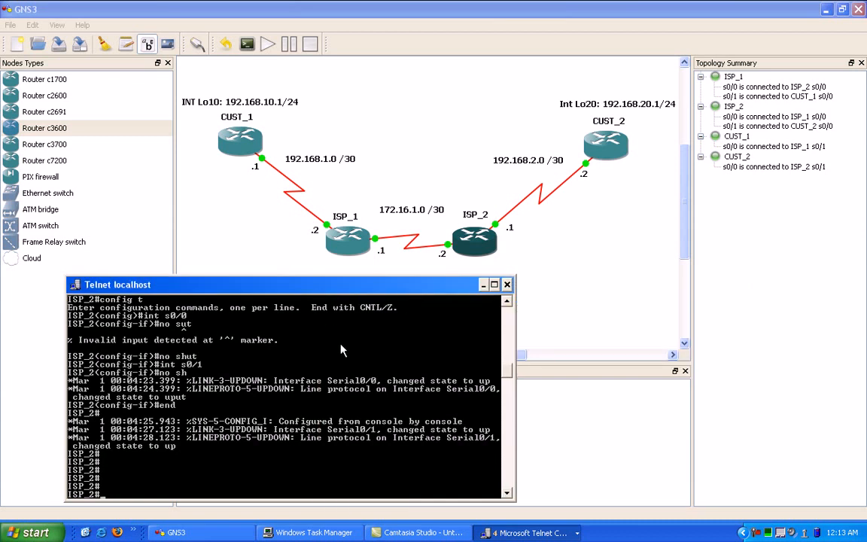
Enter configuration mode on ISP_2 and assign IP address 192.168.2.1 with mask 255.255.255.252 to interface s0/1.
{"action": "type", "text": "config t"}
{"action": "key", "text": "Return"}
{"action": "type", "text": "int s"}
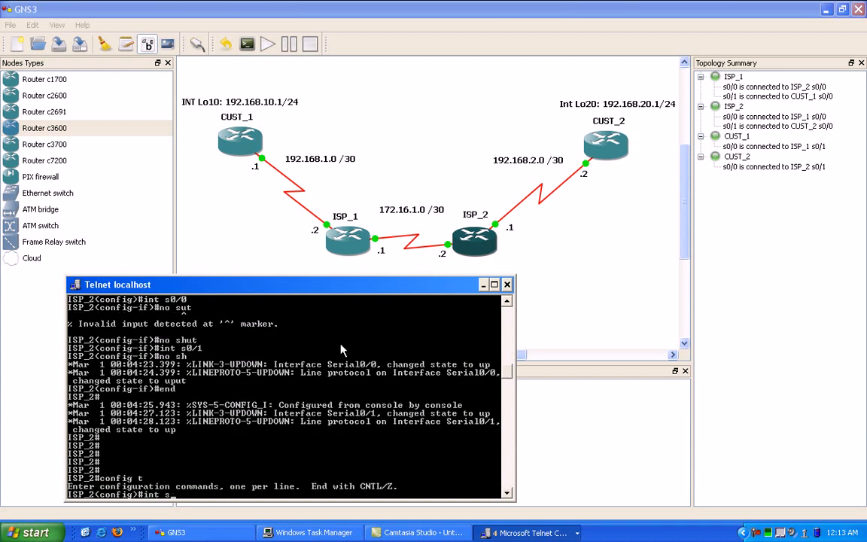
{"action": "type", "text": "o0/0"}
{"action": "key", "text": "BackSpace"}
{"action": "type", "text": "1"}
{"action": "key", "text": "Return"}
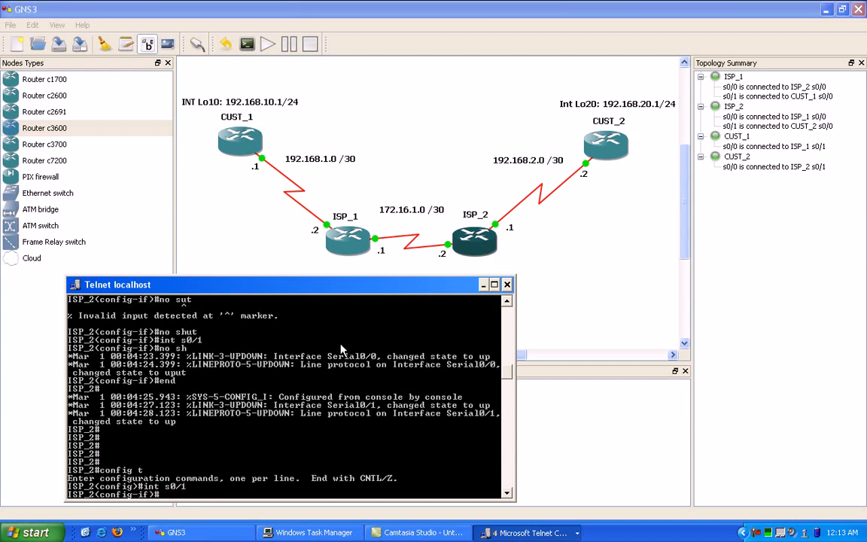
{"action": "type", "text": "ip addres"}
{"action": "key", "text": "Tab"}
{"action": "type", "text": "192"}
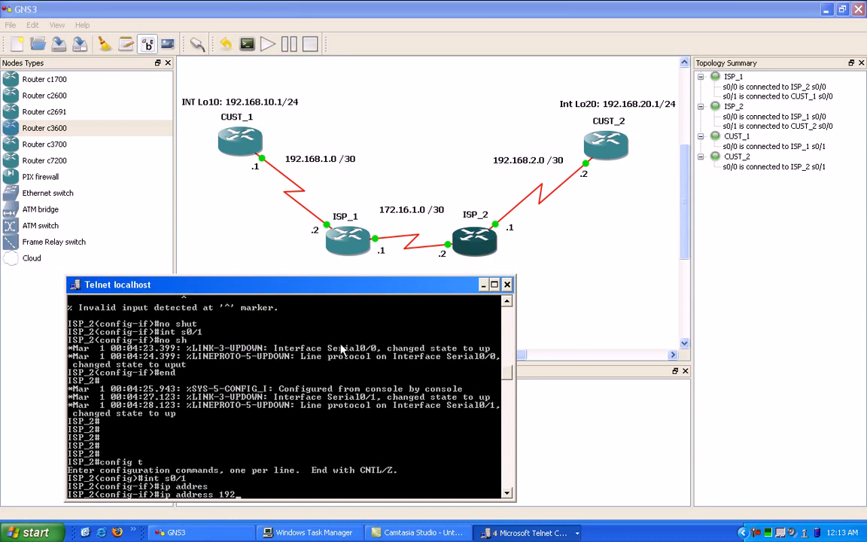
{"action": "type", "text": ".168.2.1 255.255.255.252"}
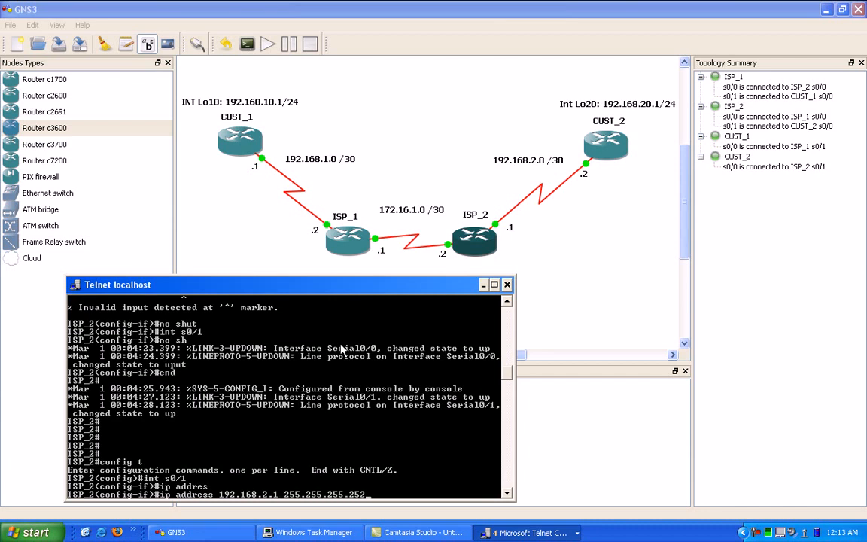
{"action": "key", "text": "Return"}
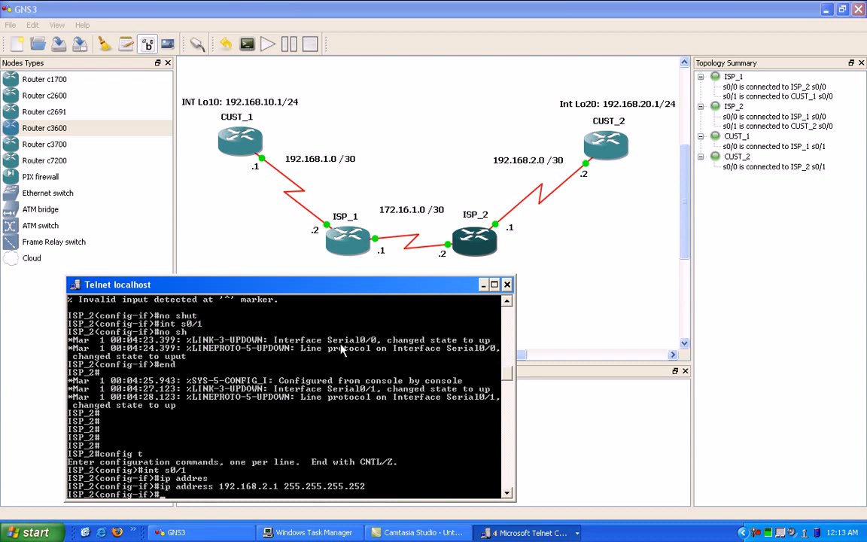
Assign IP address 172.16.1.2 with mask 255.255.255.252 to interface s0/0 on ISP_2 and leave configuration mode.
{"action": "type", "text": "en"}
{"action": "key", "text": "BackSpace"}
{"action": "key", "text": "BackSpace"}
{"action": "type", "text": "int"}
{"action": "type", "text": "s0/0"}
{"action": "key", "text": "Return"}
{"action": "type", "text": "ip add"}
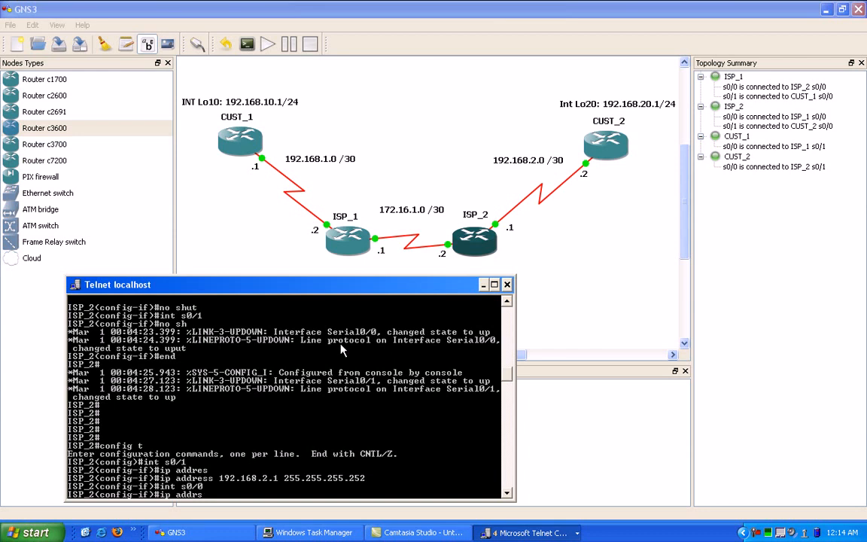
{"action": "type", "text": "res"}
{"action": "key", "text": "Tab"}
{"action": "type", "text": "1"}
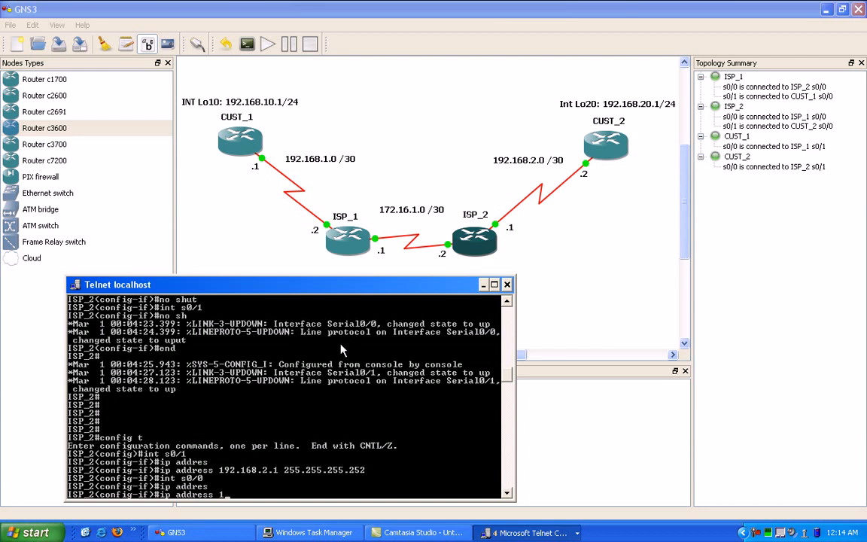
{"action": "type", "text": "72.16.1.0 255.255"}
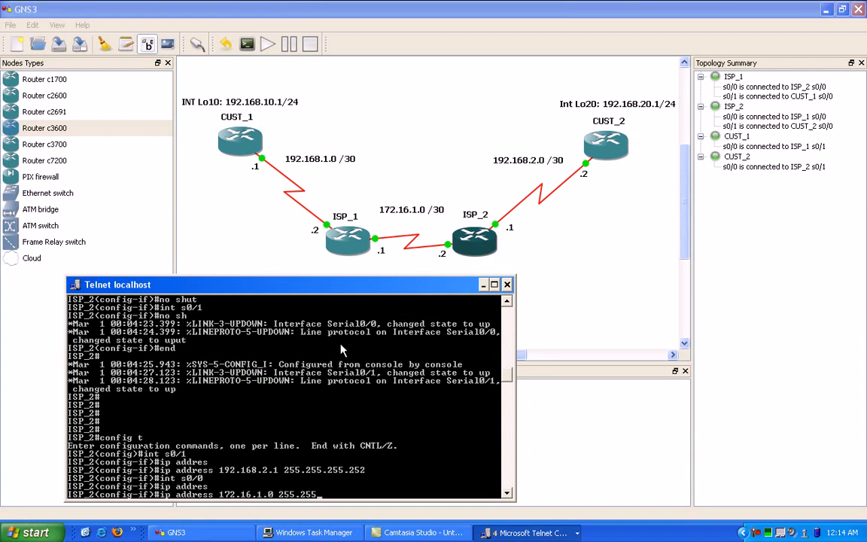
{"action": "key", "text": "BackSpace"}
{"action": "key", "text": "BackSpace"}
{"action": "key", "text": "BackSpace"}
{"action": "key", "text": "BackSpace"}
{"action": "key", "text": "BackSpace"}
{"action": "key", "text": "BackSpace"}
{"action": "key", "text": "BackSpace"}
{"action": "key", "text": "BackSpace"}
{"action": "type", "text": "3"}
{"action": "key", "text": "BackSpace"}
{"action": "type", "text": "2 255.255.255.252"}
{"action": "key", "text": "Return"}
{"action": "type", "text": "end"}
{"action": "key", "text": "Return"}
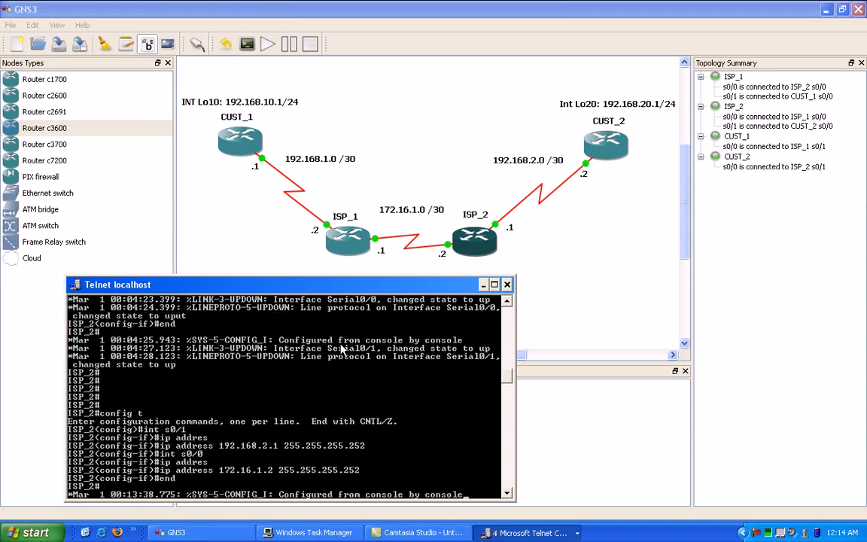
Ping CUST_2's serial address 192.168.2.2 from ISP_2 to test the link.
{"action": "key", "text": "Return"}
{"action": "key", "text": "Return"}
{"action": "key", "text": "Return"}
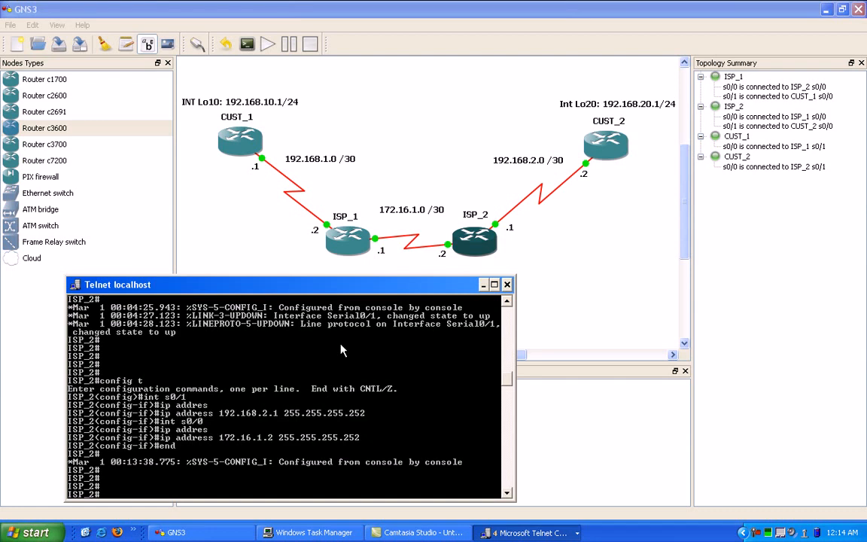
{"action": "type", "text": "ping 192.168.2.2"}
{"action": "key", "text": "Return"}
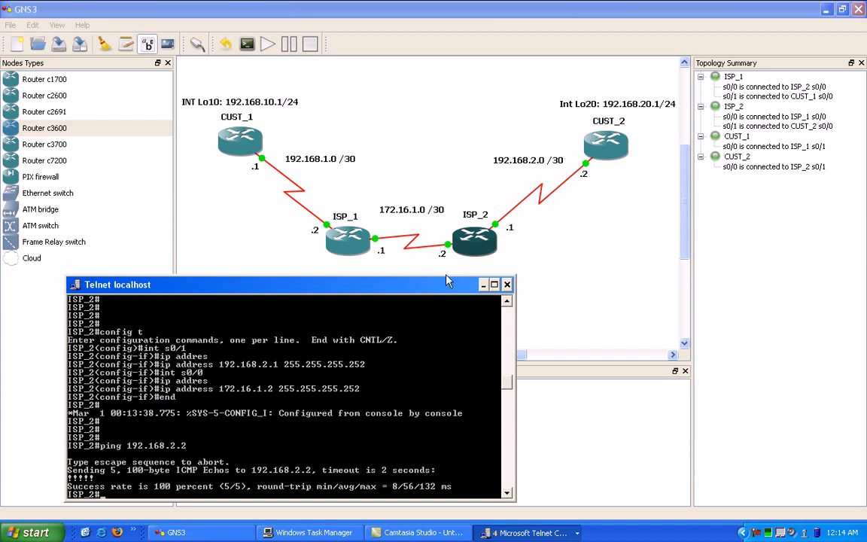
Minimize the ISP_2 console and bring up the ISP_1 router's Telnet console at a fresh prompt.
{"action": "left_click", "coordinate": [483, 285]}
{"action": "left_click", "coordinate": [531, 532]}
{"action": "left_click", "coordinate": [519, 512]}
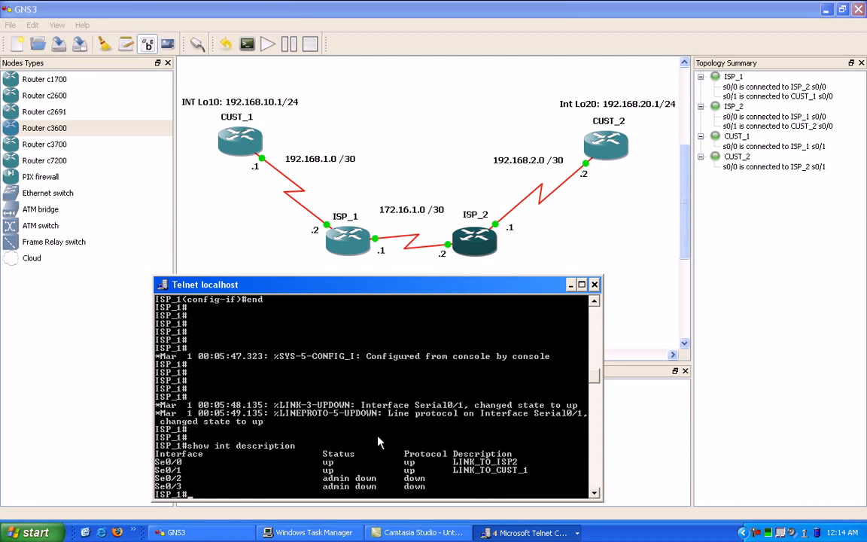
{"action": "key", "text": "Return"}
{"action": "key", "text": "Return"}
{"action": "key", "text": "Return"}
{"action": "key", "text": "Return"}
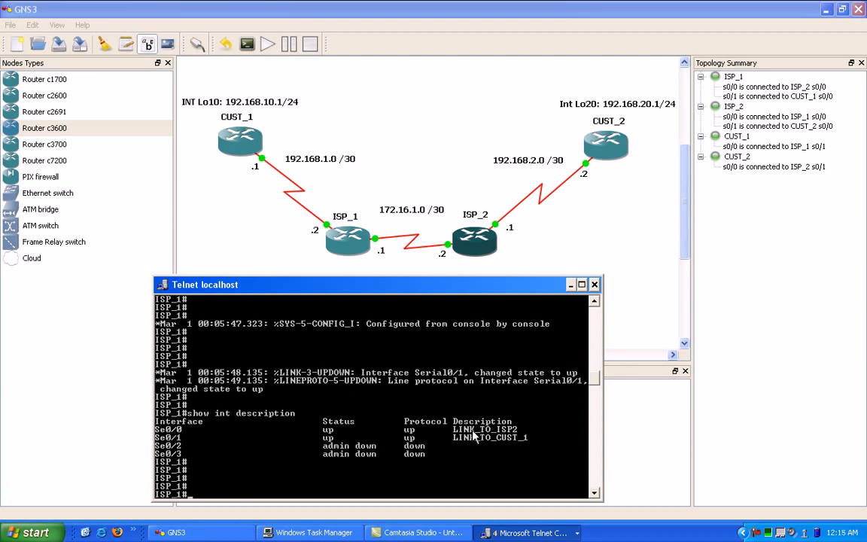
Assign IP address 172.16.1.1 with mask 255.255.255.252 to interface s0/0 on ISP_1 and leave configuration mode.
{"action": "type", "text": "config t"}
{"action": "key", "text": "Return"}
{"action": "type", "text": "int s0/0"}
{"action": "key", "text": "Return"}
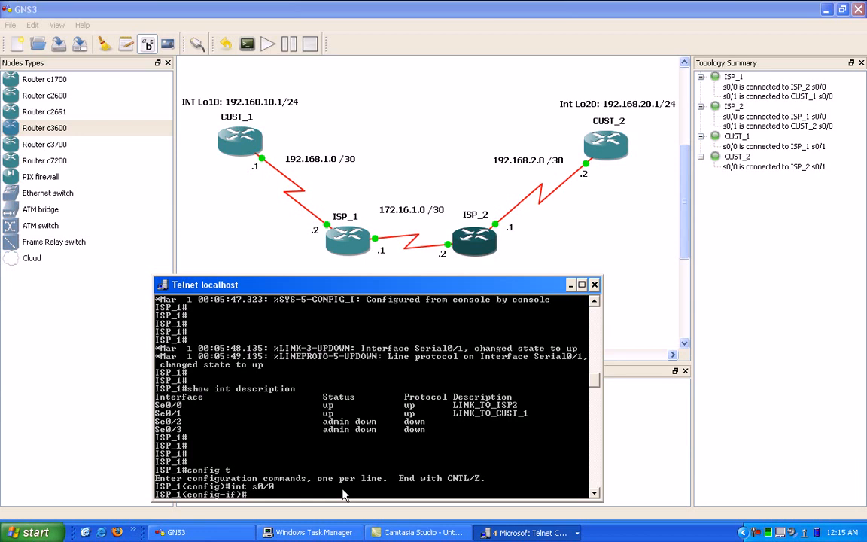
{"action": "type", "text": "ip address"}
{"action": "key", "text": "Tab"}
{"action": "type", "text": "192.168"}
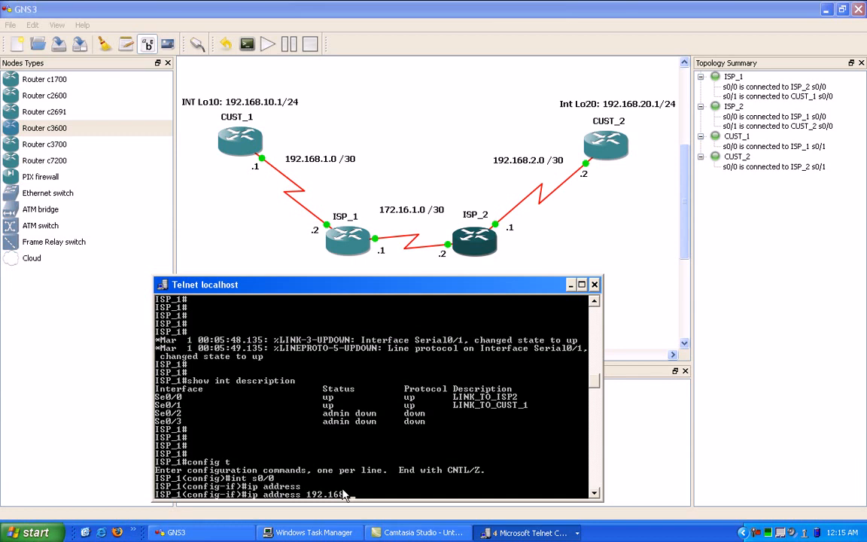
{"action": "key", "text": "BackSpace"}
{"action": "key", "text": "BackSpace"}
{"action": "key", "text": "BackSpace"}
{"action": "key", "text": "BackSpace"}
{"action": "key", "text": "BackSpace"}
{"action": "key", "text": "BackSpace"}
{"action": "type", "text": "72.16.1.1 255.255.255.252"}
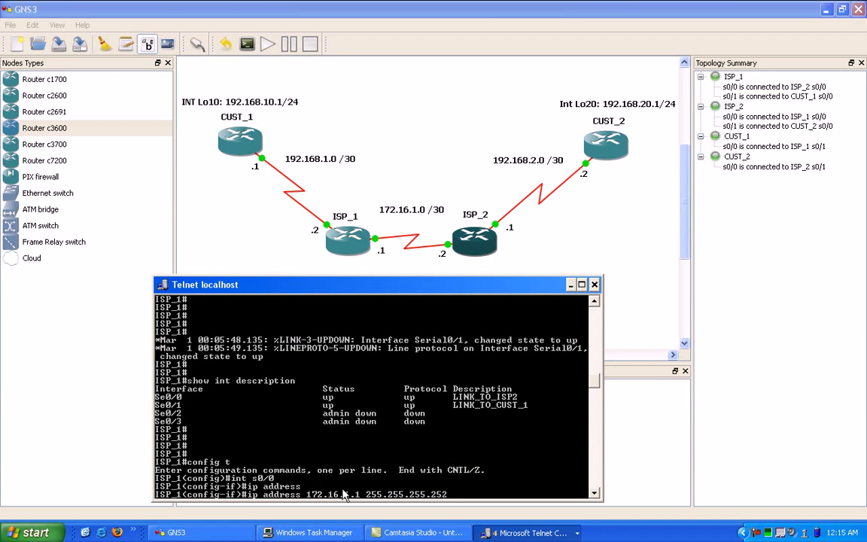
{"action": "key", "text": "Return"}
{"action": "type", "text": "end"}
{"action": "key", "text": "Return"}
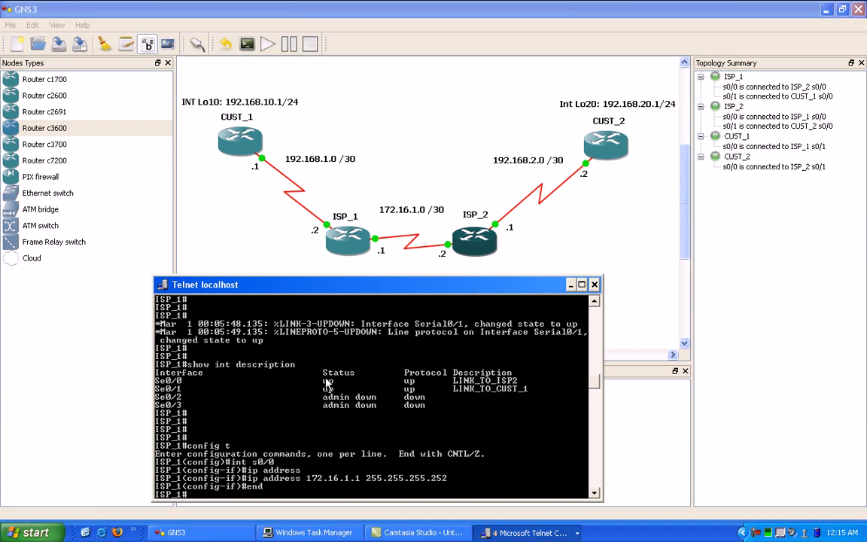
{"action": "key", "text": "Return"}
{"action": "key", "text": "Return"}
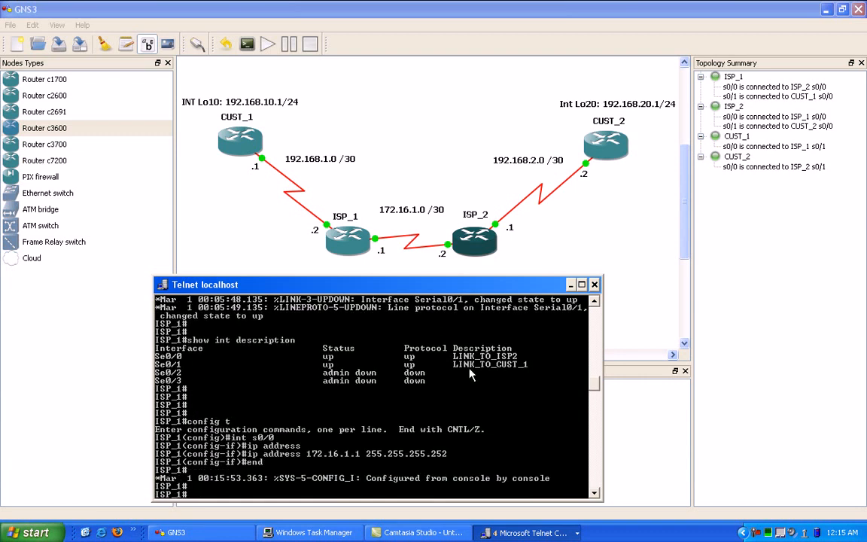
Assign IP address 192.168.1.2 with mask 255.255.255.252 to interface s0/1 on ISP_1 and return to a fresh privileged prompt.
{"action": "type", "text": "config t"}
{"action": "key", "text": "Return"}
{"action": "type", "text": "int s0/1"}
{"action": "key", "text": "Return"}
{"action": "type", "text": "i"}
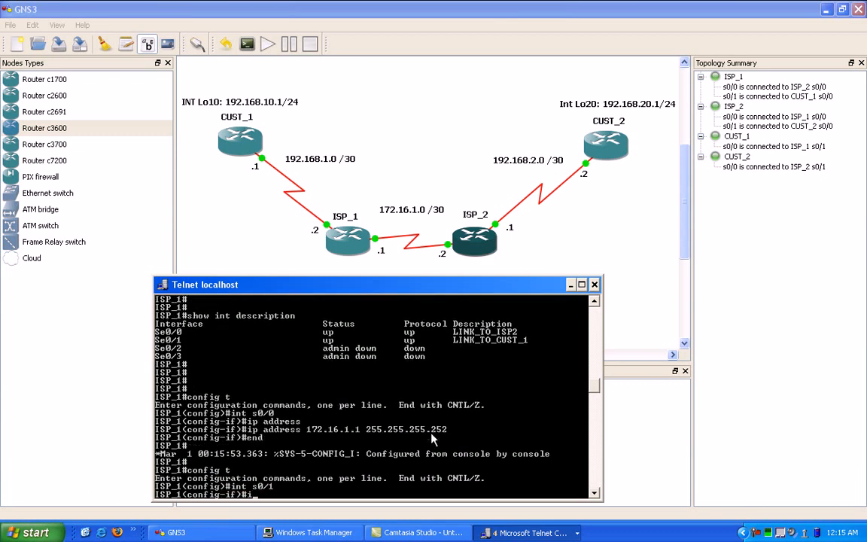
{"action": "type", "text": "p addres"}
{"action": "key", "text": "Tab"}
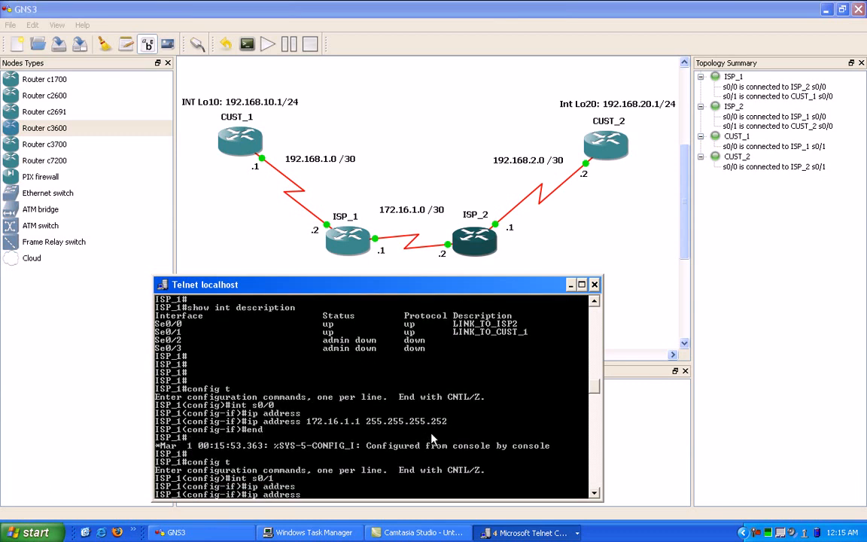
{"action": "type", "text": "192.168.1.2 255.255.255."}
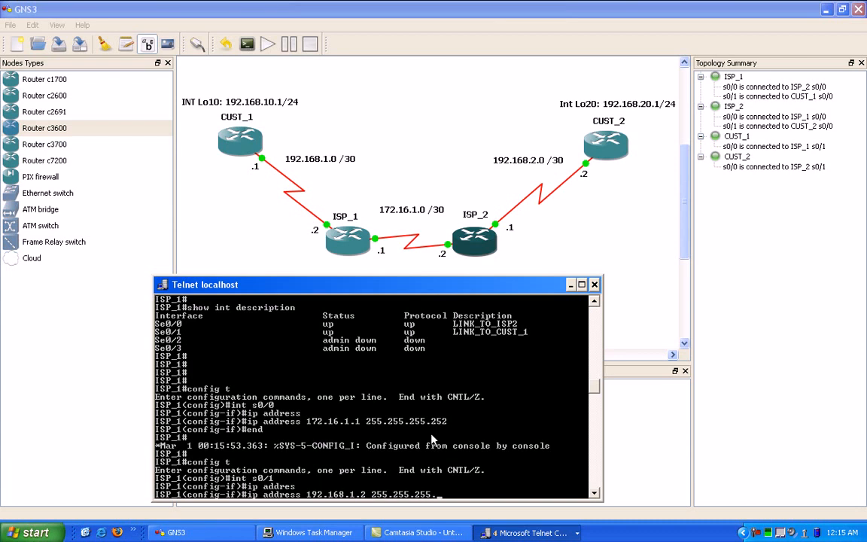
{"action": "type", "text": "252"}
{"action": "key", "text": "Return"}
{"action": "type", "text": "end"}
{"action": "key", "text": "Return"}
{"action": "key", "text": "Return"}
{"action": "key", "text": "Return"}
{"action": "key", "text": "Return"}
{"action": "key", "text": "Return"}
{"action": "key", "text": "Return"}
{"action": "key", "text": "Return"}
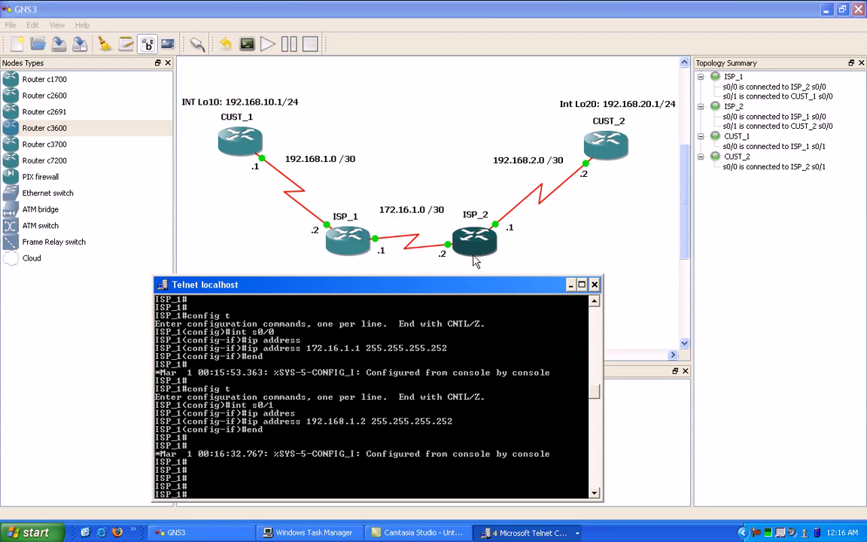
Ping ISP_2's serial address 172.16.1.2 from ISP_1 to test the link between the ISP routers.
{"action": "type", "text": "ping 172.16.1.2"}
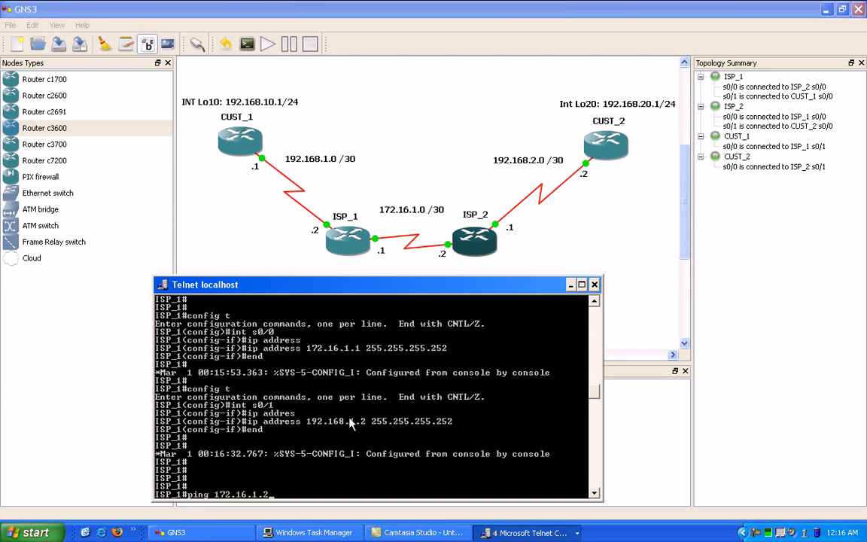
{"action": "key", "text": "Return"}
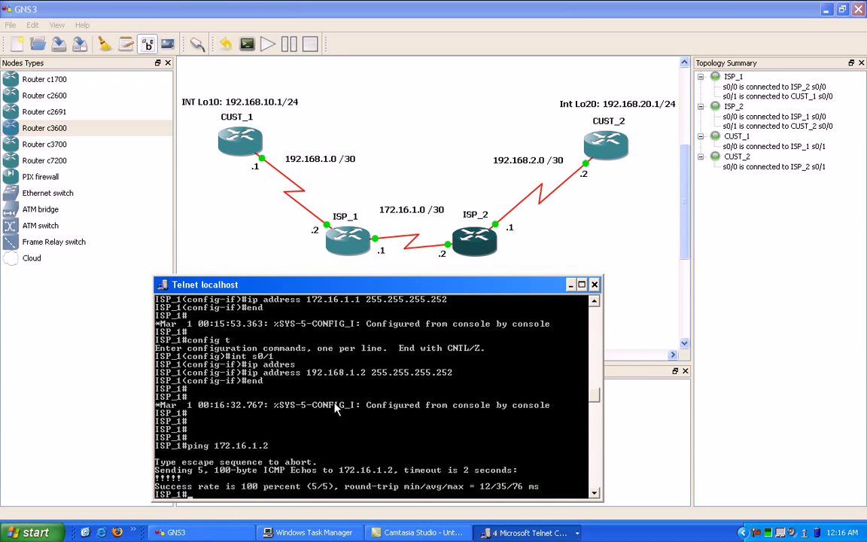
{"action": "key", "text": "Return"}
{"action": "key", "text": "Return"}
{"action": "key", "text": "Return"}
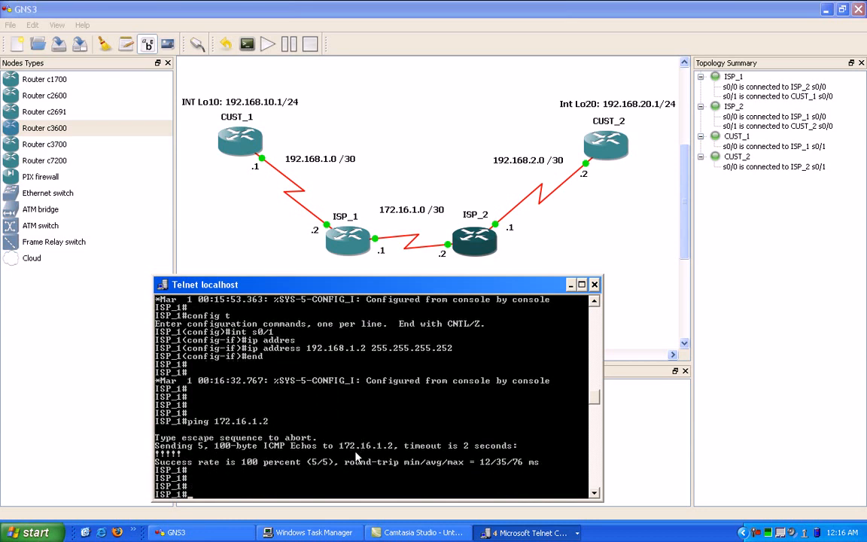
Minimize the ISP_1 console and bring up the CUST_1 router's Telnet console at a fresh prompt.
{"action": "left_click", "coordinate": [571, 285]}
{"action": "left_click", "coordinate": [525, 532]}
{"action": "left_click", "coordinate": [548, 485]}
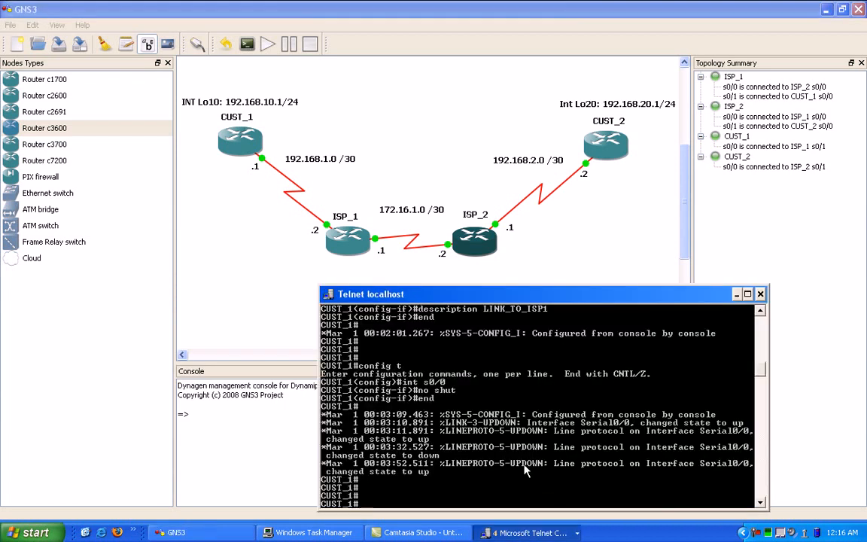
{"action": "key", "text": "Return"}
{"action": "key", "text": "Return"}
{"action": "key", "text": "Return"}
List the interface descriptions on CUST_1 to identify the serial interface linked to ISP_1.
{"action": "type", "text": "show int"}
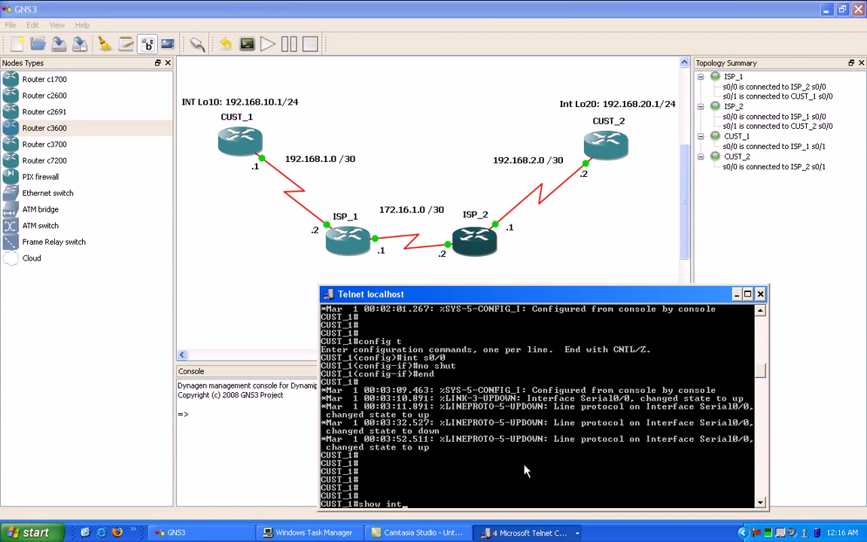
{"action": "type", "text": " desc"}
{"action": "key", "text": "Return"}
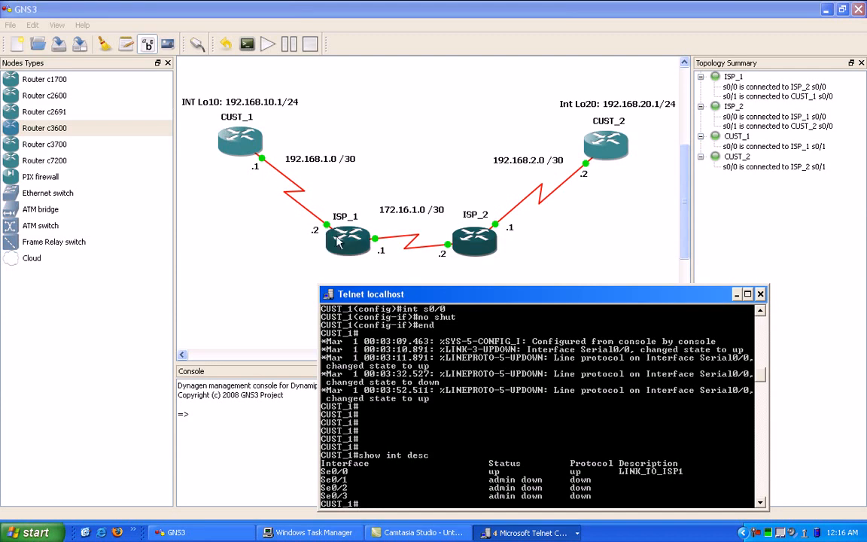
Assign IP address 192.168.1.1 with mask 255.255.255.252 to interface s0/0 on CUST_1 and leave configuration mode.
{"action": "type", "text": "config t"}
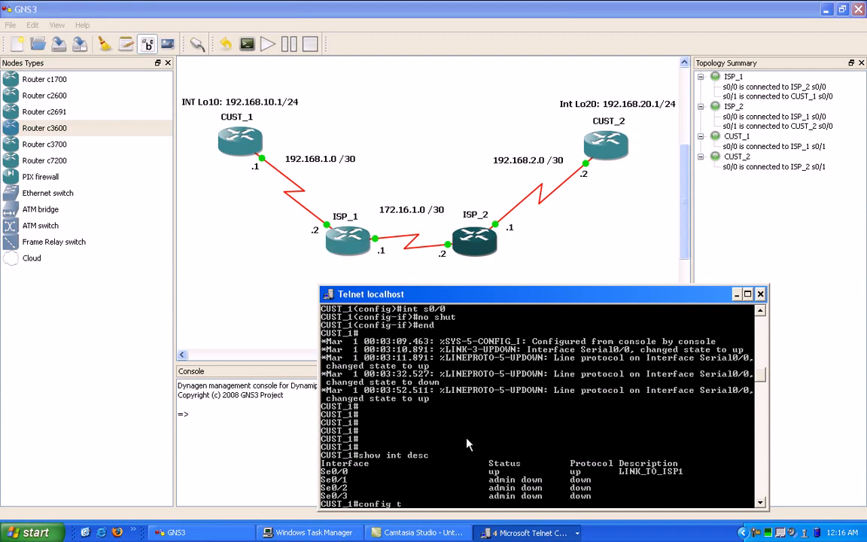
{"action": "key", "text": "Return"}
{"action": "type", "text": "int s0/0"}
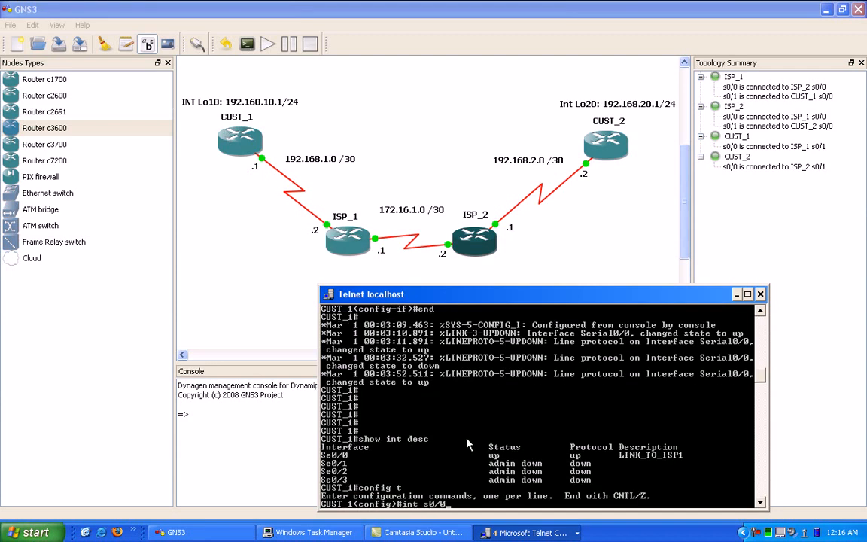
{"action": "key", "text": "Return"}
{"action": "type", "text": "ip adddre"}
{"action": "key", "text": "BackSpace"}
{"action": "key", "text": "BackSpace"}
{"action": "key", "text": "BackSpace"}
{"action": "type", "text": "re"}
{"action": "key", "text": "Tab"}
{"action": "type", "text": "1"}
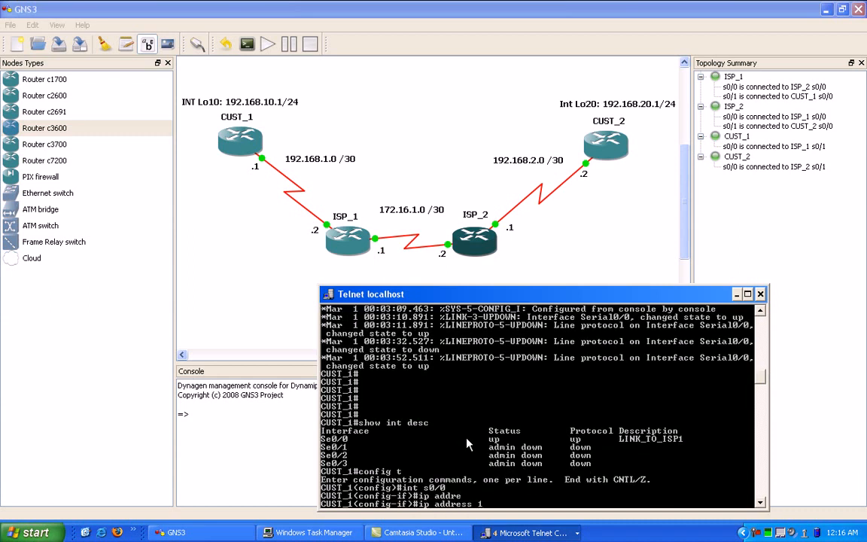
{"action": "type", "text": "92.168.1.1 255.25"}
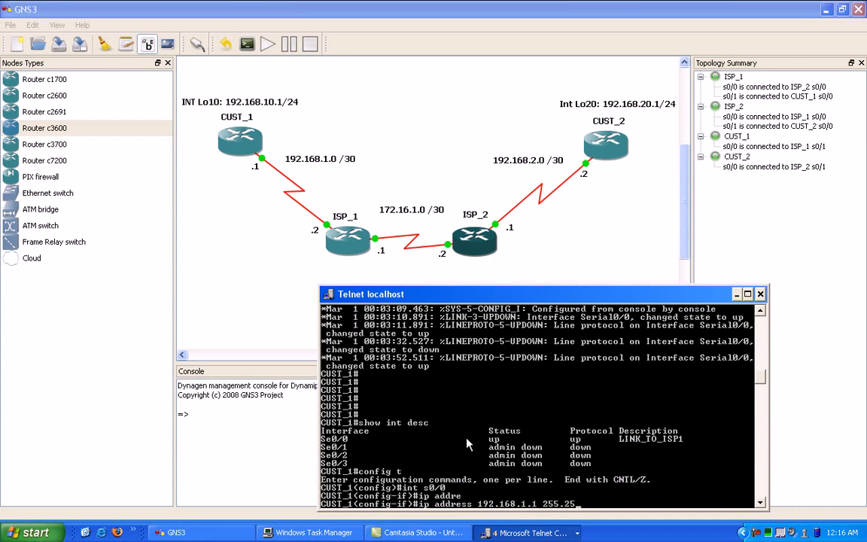
{"action": "type", "text": "5.255.252"}
{"action": "key", "text": "Return"}
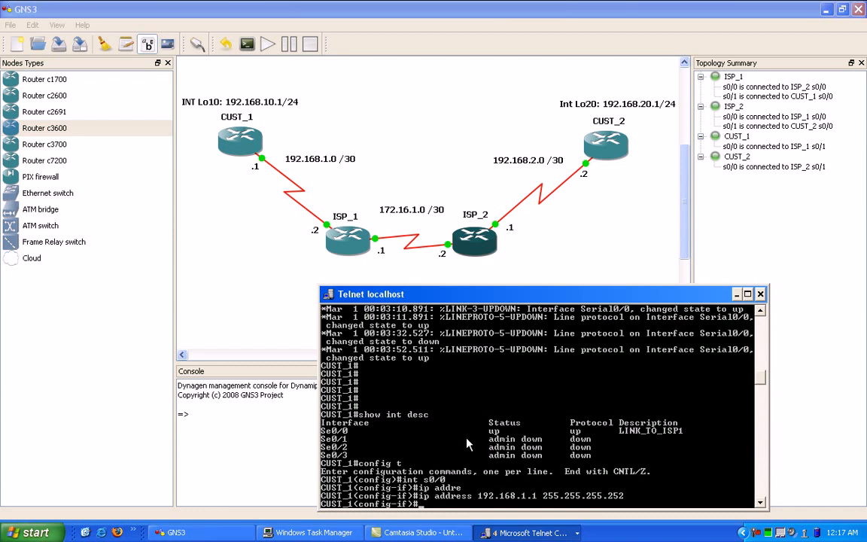
{"action": "type", "text": "end"}
{"action": "key", "text": "Return"}
{"action": "key", "text": "Return"}
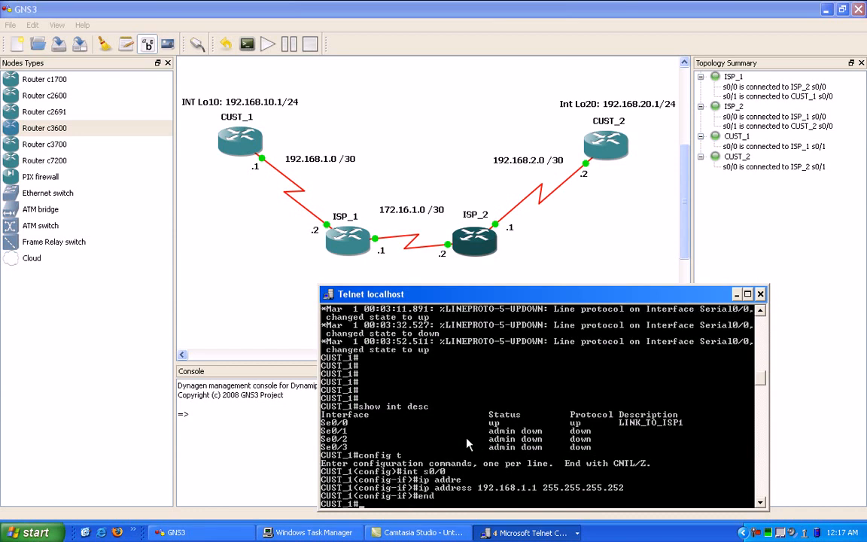
{"action": "key", "text": "Return"}
{"action": "key", "text": "Return"}
{"action": "key", "text": "Return"}
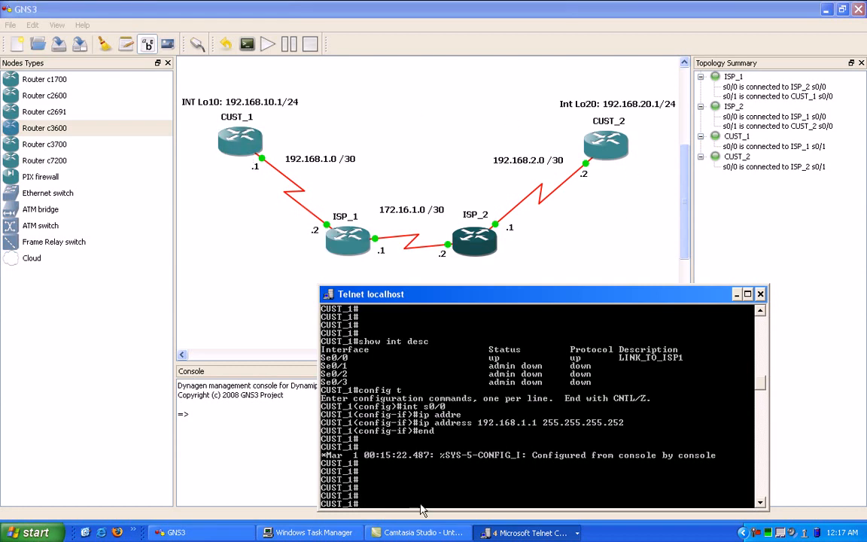
Ping ISP_1's serial address 192.168.1.2 from CUST_1 to test the link.
{"action": "type", "text": "ping 192.168.1.2"}
{"action": "key", "text": "Return"}
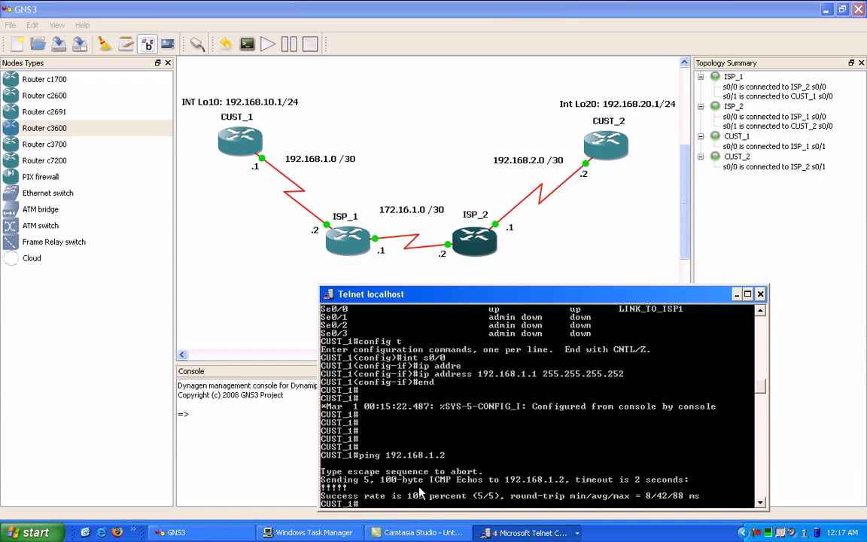
{"action": "key", "text": "Return"}
{"action": "key", "text": "Return"}
{"action": "key", "text": "Return"}
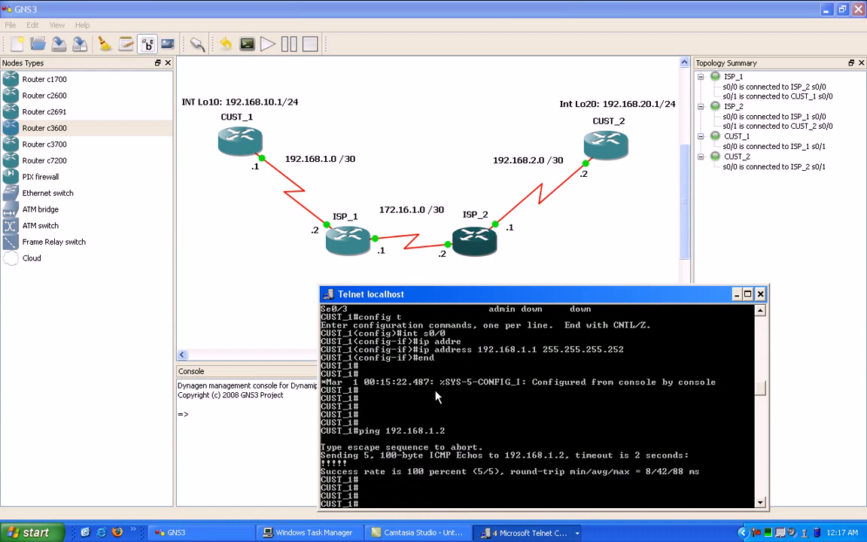
Enter configuration mode on CUST_1 and create interface loopback 10.
{"action": "type", "text": "config t"}
{"action": "key", "text": "Return"}
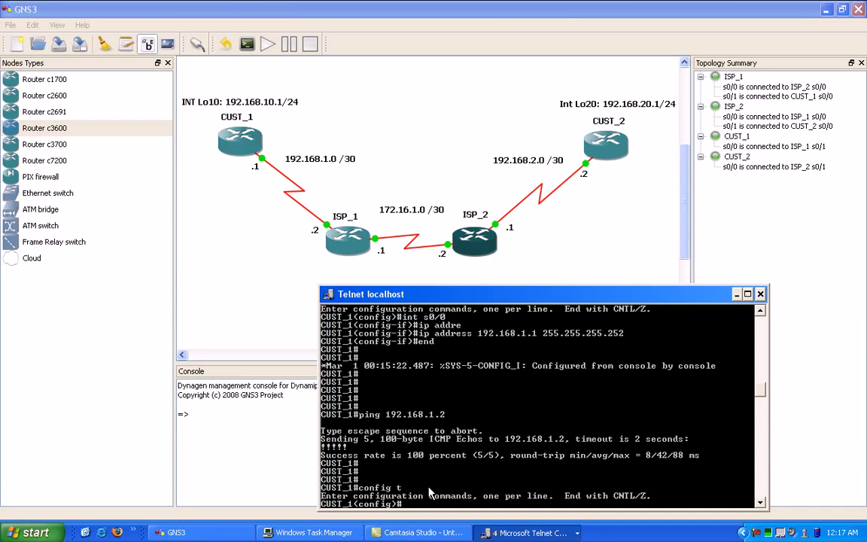
{"action": "type", "text": "int lo"}
{"action": "key", "text": "Tab"}
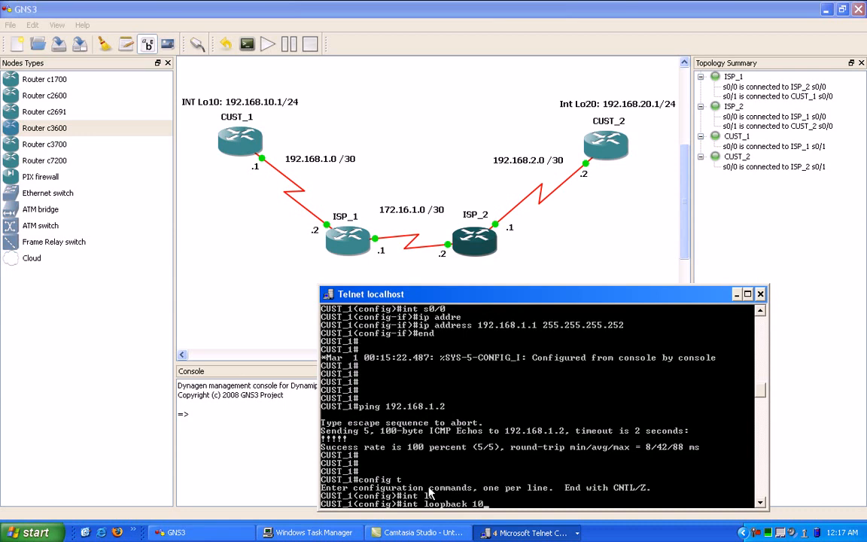
{"action": "type", "text": "10"}
{"action": "key", "text": "Return"}
Assign IP address 192.168.10.1 with mask 255.255.255.0 to CUST_1's loopback 10 and leave configuration mode.
{"action": "type", "text": "ip ad"}
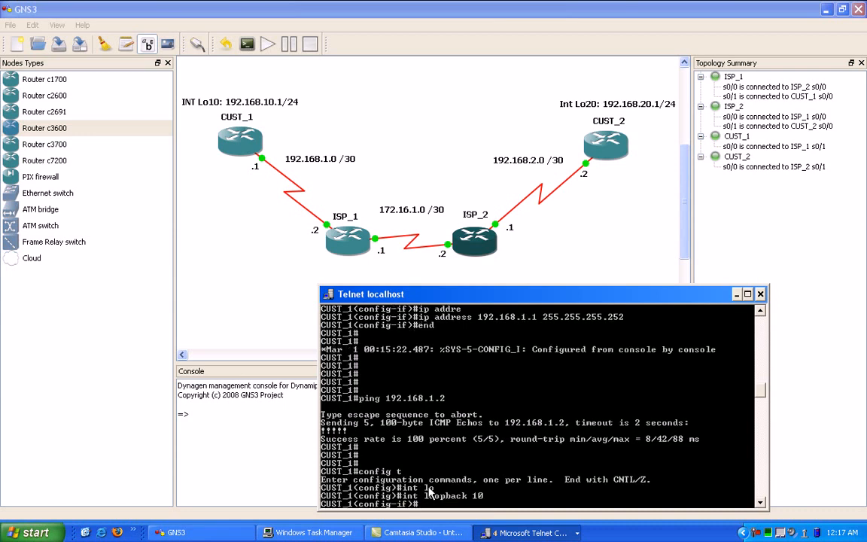
{"action": "type", "text": "dres"}
{"action": "key", "text": "Tab"}
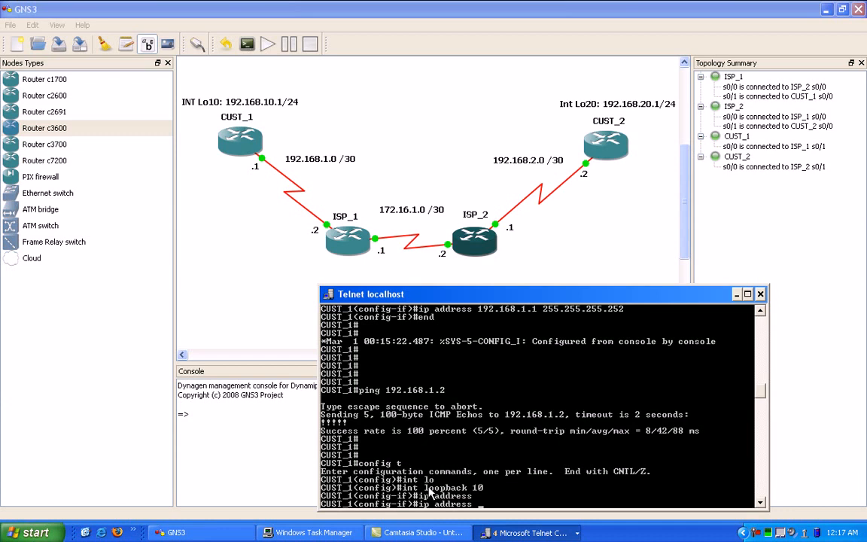
{"action": "key", "text": "Tab"}
{"action": "key", "text": "Tab"}
{"action": "type", "text": "192.168.10"}
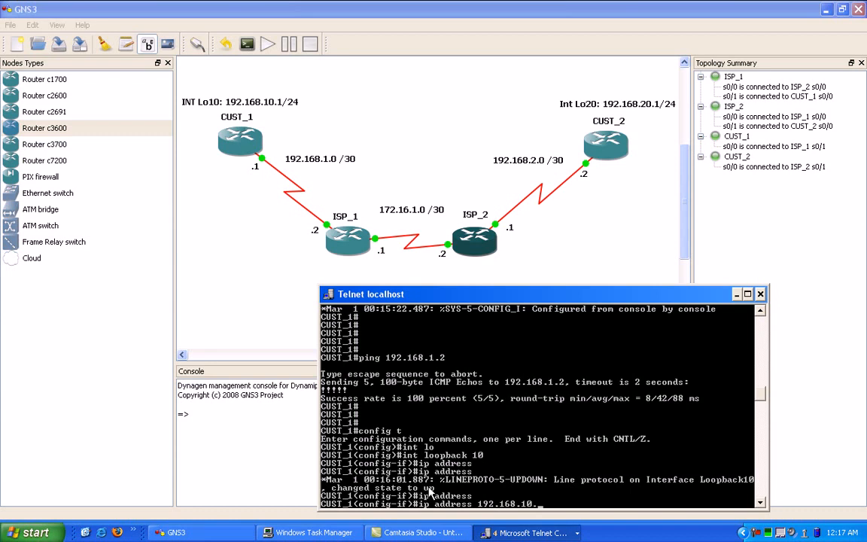
{"action": "type", "text": ".1 255.255.255.0"}
{"action": "key", "text": "Return"}
{"action": "type", "text": "end"}
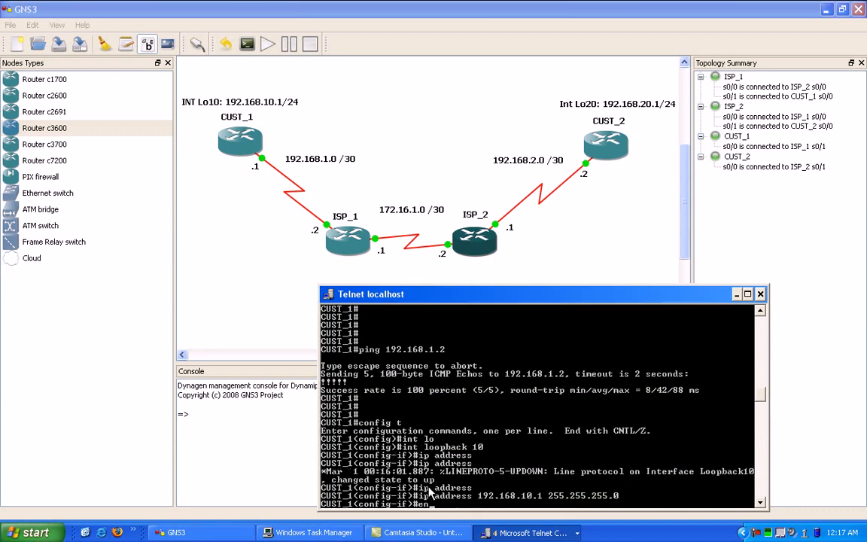
{"action": "key", "text": "Return"}
{"action": "key", "text": "Return"}
{"action": "key", "text": "Return"}
{"action": "key", "text": "Return"}
{"action": "key", "text": "Return"}
{"action": "key", "text": "Return"}
{"action": "key", "text": "Return"}
{"action": "key", "text": "Return"}
{"action": "key", "text": "Return"}
{"action": "key", "text": "Return"}
{"action": "key", "text": "Return"}
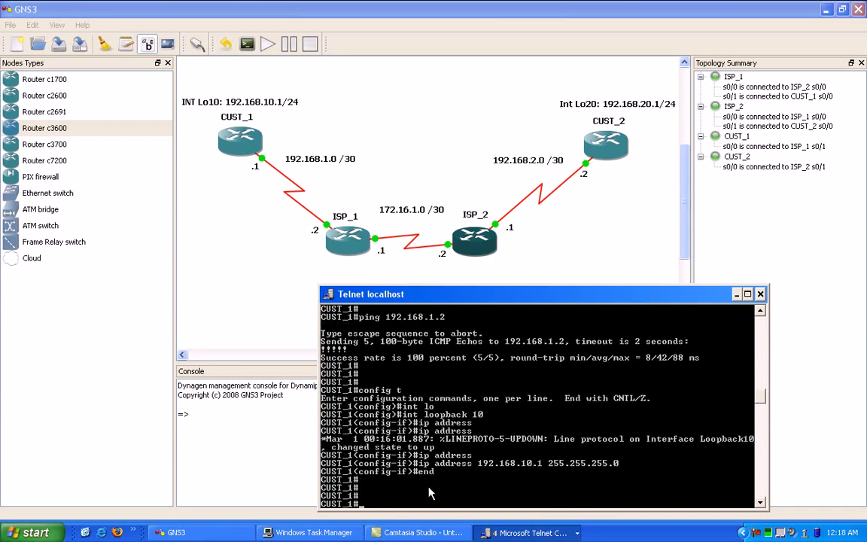
Ping CUST_1's own loopback address 192.168.10.1 to test it.
{"action": "type", "text": "ping 192"}
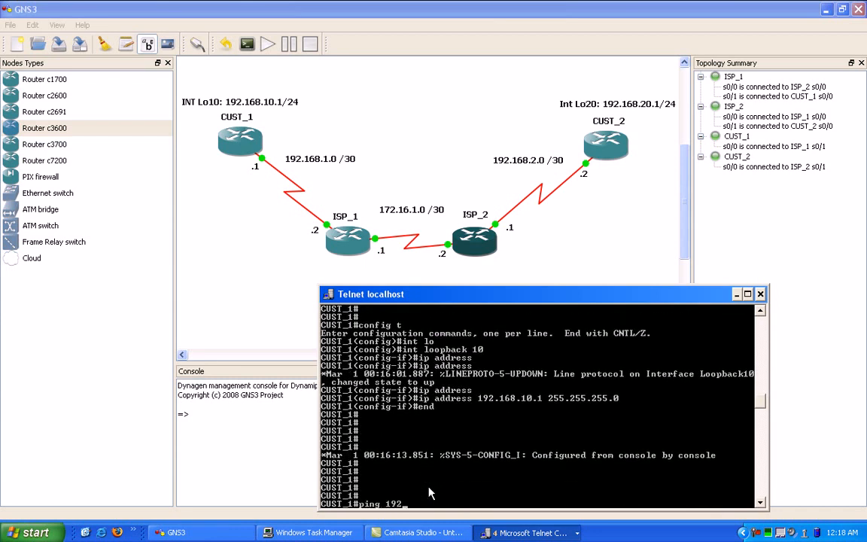
{"action": "type", "text": ".168.10.1"}
{"action": "key", "text": "Return"}
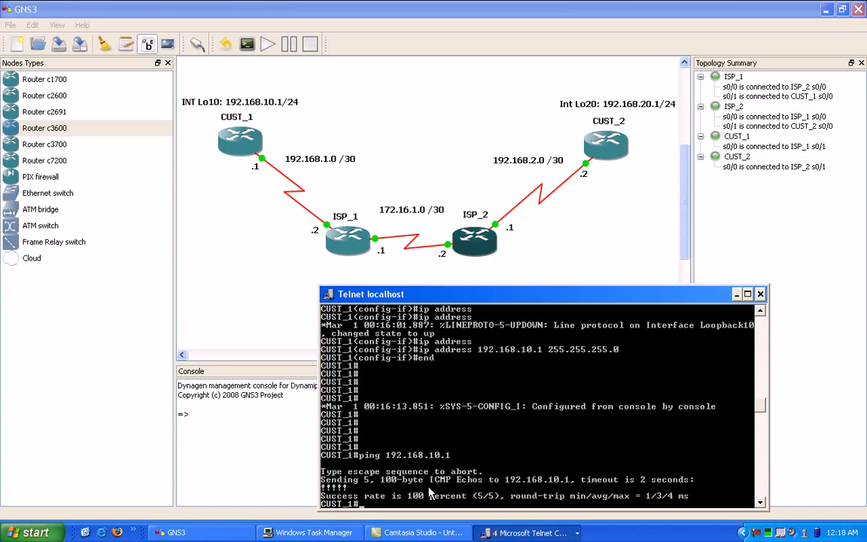
Display CUST_1's IP routing table with the show ip route command.
{"action": "key", "text": "Return"}
{"action": "key", "text": "Return"}
{"action": "key", "text": "Return"}
{"action": "key", "text": "Return"}
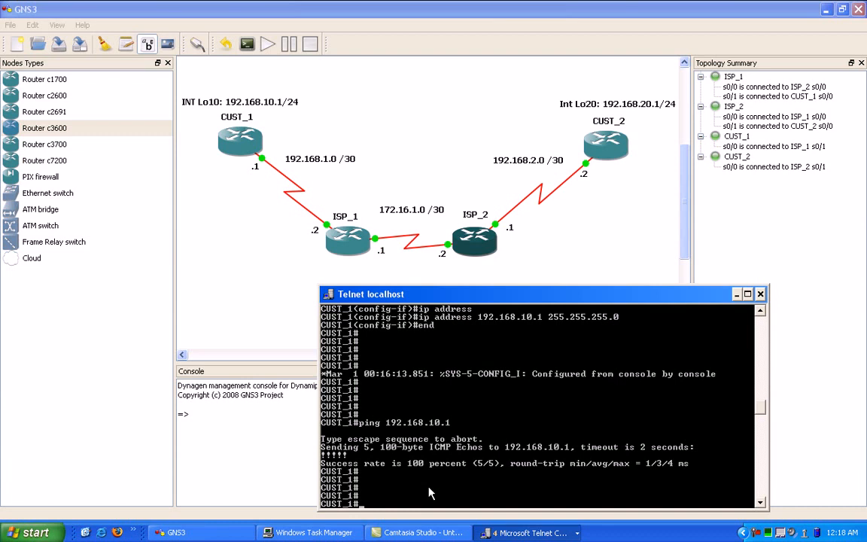
{"action": "type", "text": "show ip route"}
{"action": "key", "text": "Return"}
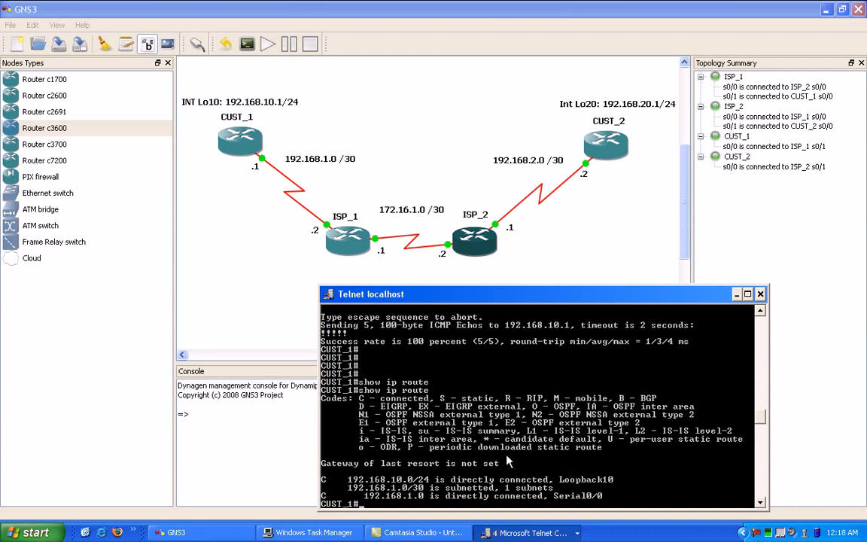
Switch to ISP_1's Telnet console and display its IP routing table with show ip route.
{"action": "left_click", "coordinate": [527, 532]}
{"action": "left_click", "coordinate": [527, 498]}
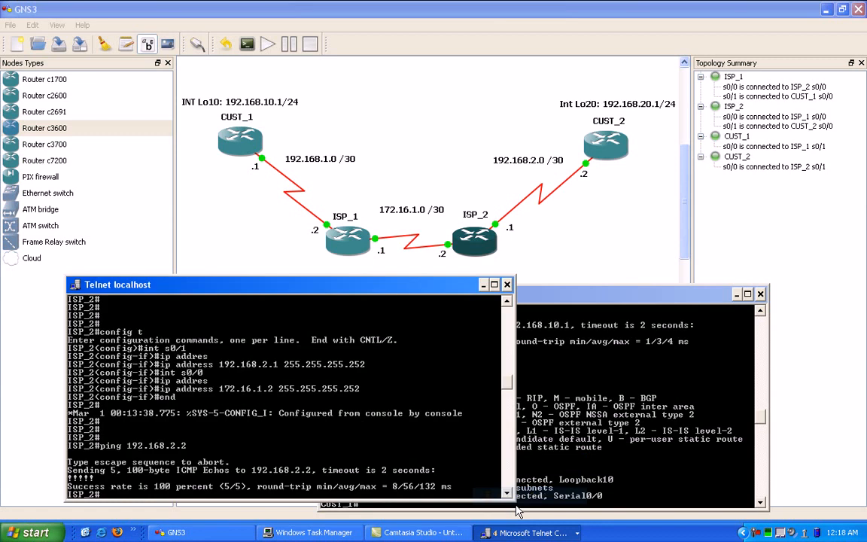
{"action": "left_click", "coordinate": [484, 284]}
{"action": "left_click", "coordinate": [520, 533]}
{"action": "left_click", "coordinate": [521, 479]}
{"action": "left_click", "coordinate": [527, 532]}
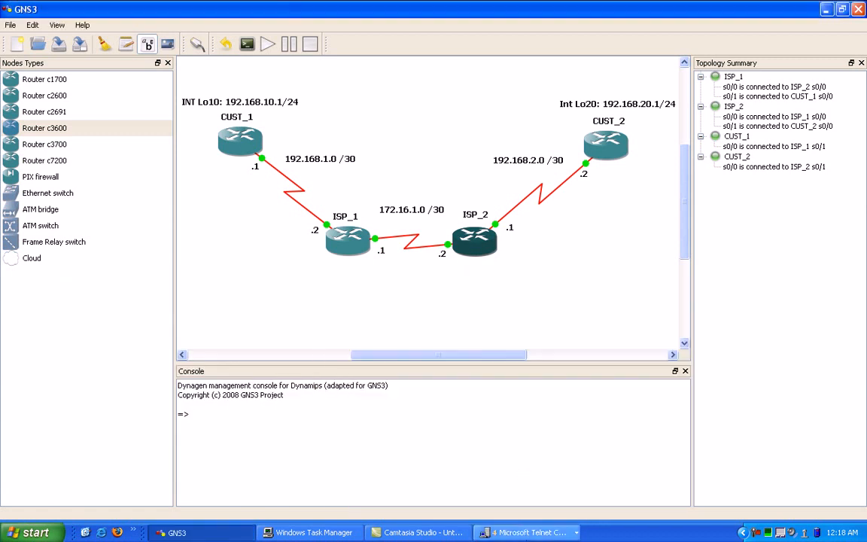
{"action": "left_click", "coordinate": [522, 513]}
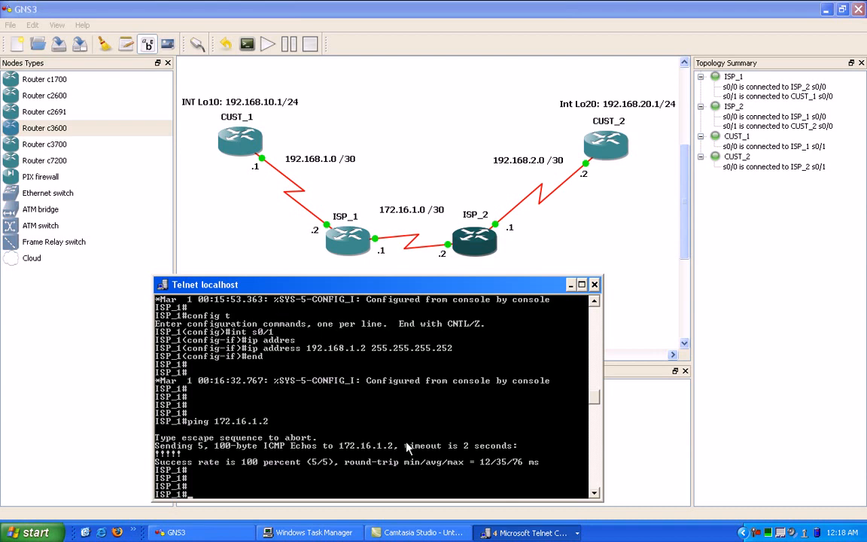
{"action": "key", "text": "Return"}
{"action": "type", "text": "show ip route"}
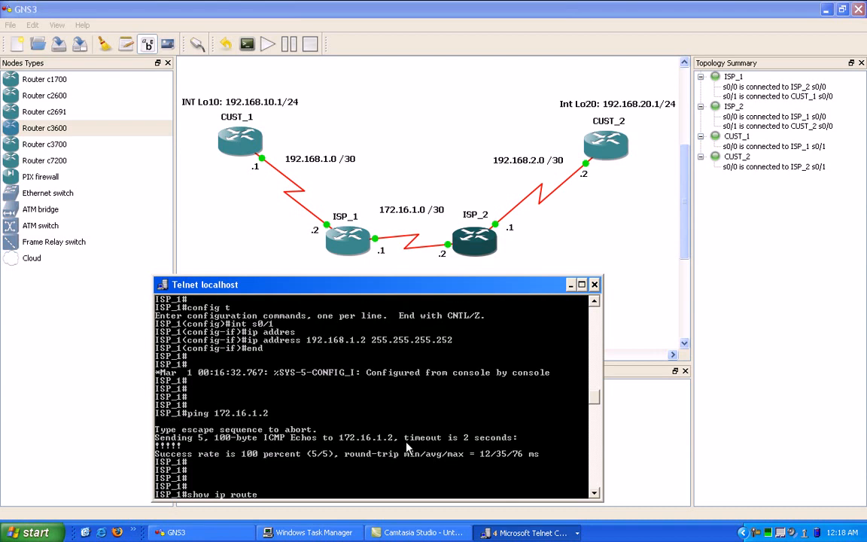
{"action": "key", "text": "Return"}
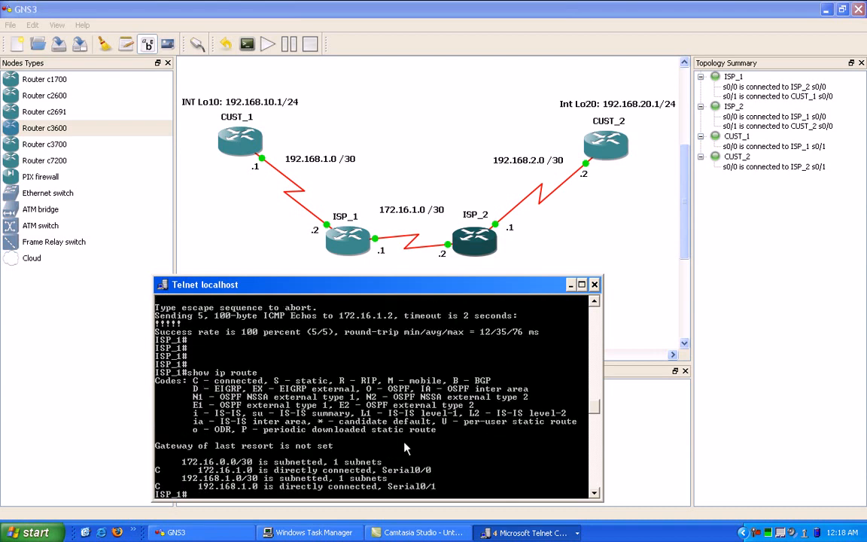